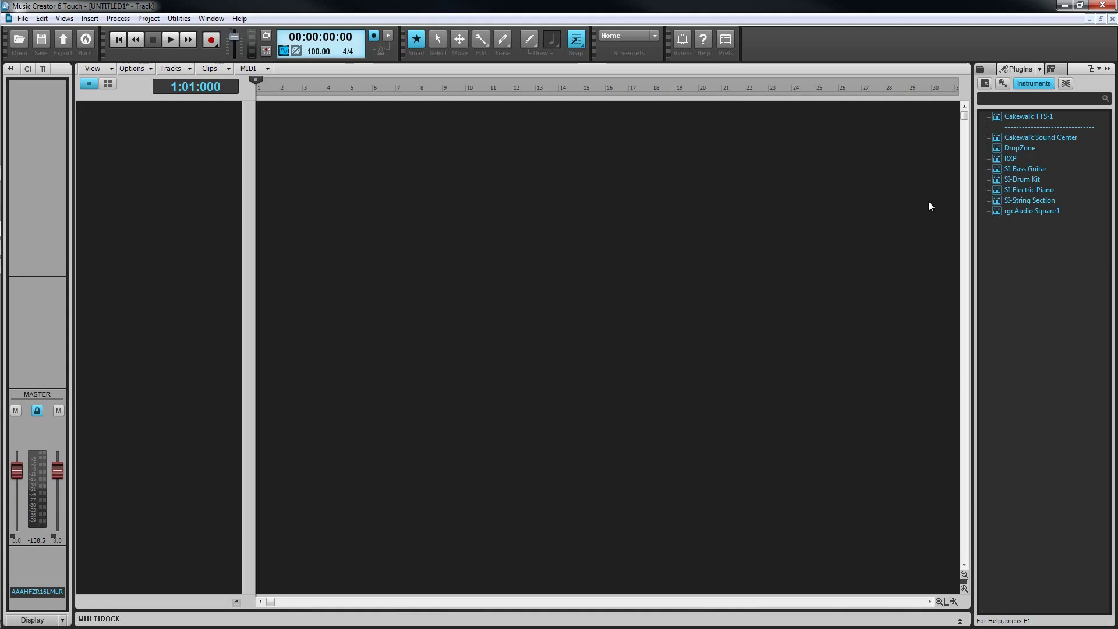
Insert the SI-Drum Kit soft synth with a MIDI source track, a first synth audio output track and its property page.
{"action": "left_click_drag", "start_coordinate": [1025, 180], "coordinate": [429, 240]}
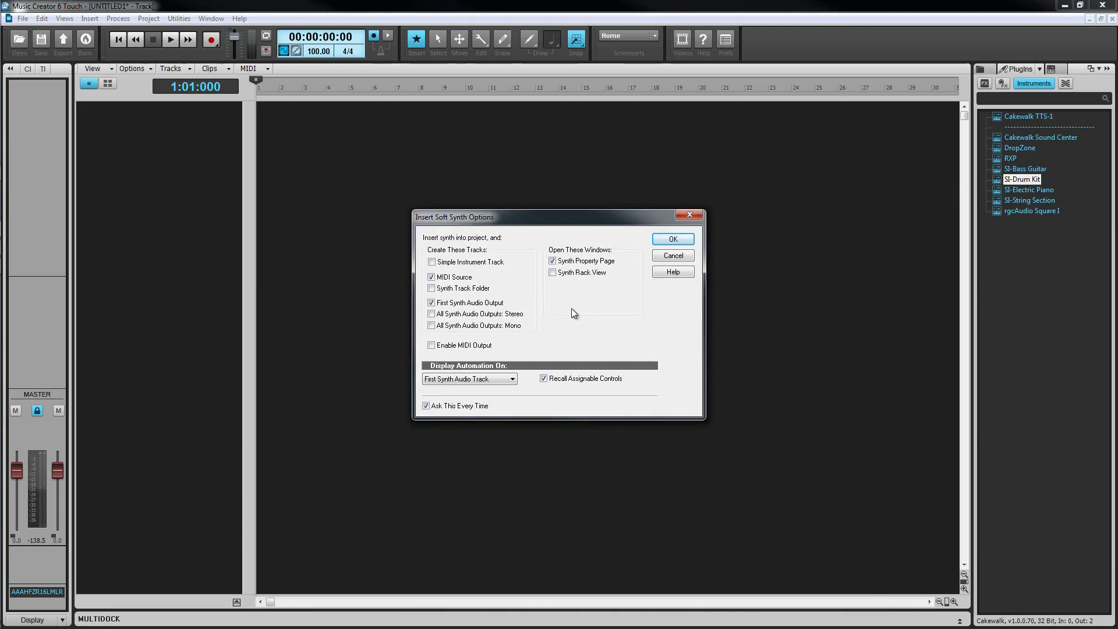
{"action": "left_click", "coordinate": [671, 239]}
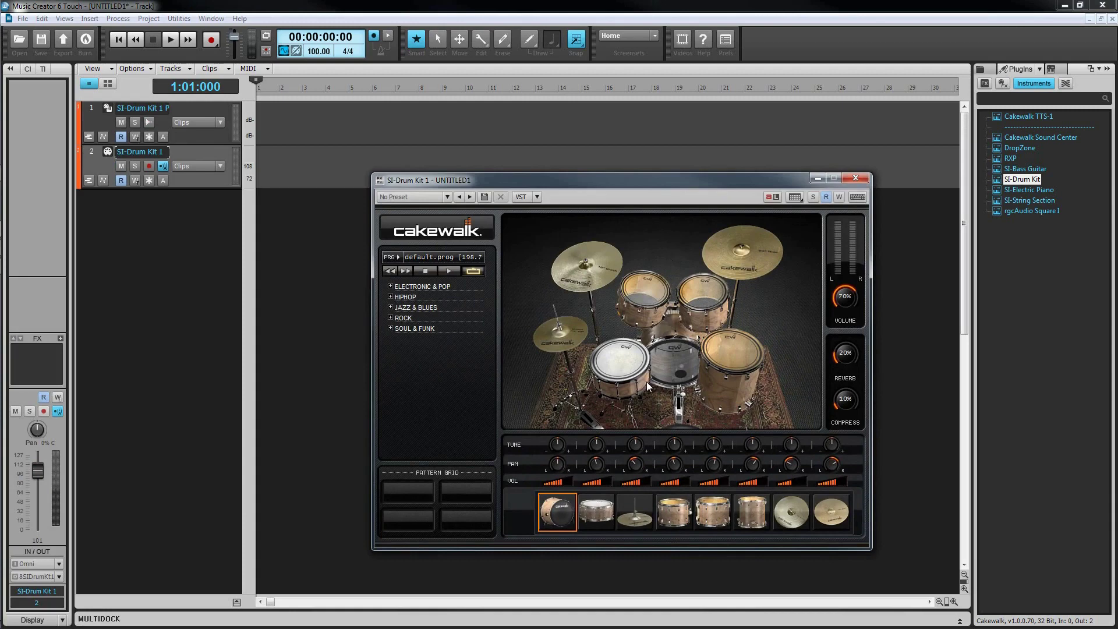
Audition the snare, toms, cymbals and hi-hat in the SI-Drum Kit, and minimize the synth window.
{"action": "left_click", "coordinate": [620, 364]}
{"action": "left_click", "coordinate": [643, 291]}
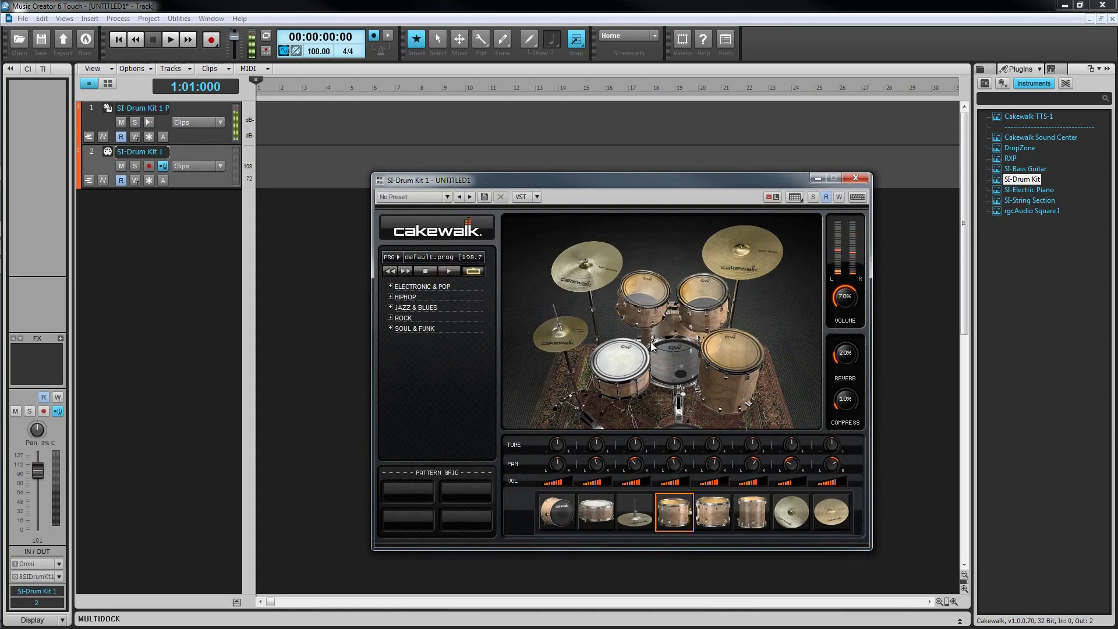
{"action": "left_click", "coordinate": [682, 319]}
{"action": "left_click", "coordinate": [696, 289]}
{"action": "left_click", "coordinate": [726, 322]}
{"action": "left_click", "coordinate": [725, 258]}
{"action": "left_click", "coordinate": [612, 268]}
{"action": "left_click", "coordinate": [571, 331]}
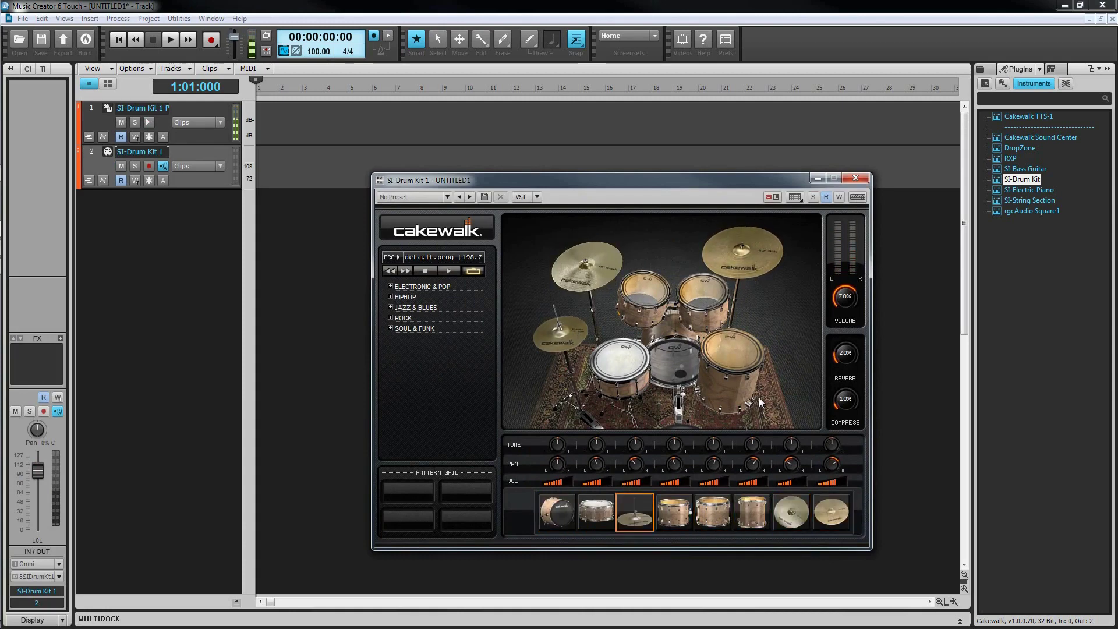
{"action": "left_click", "coordinate": [817, 178]}
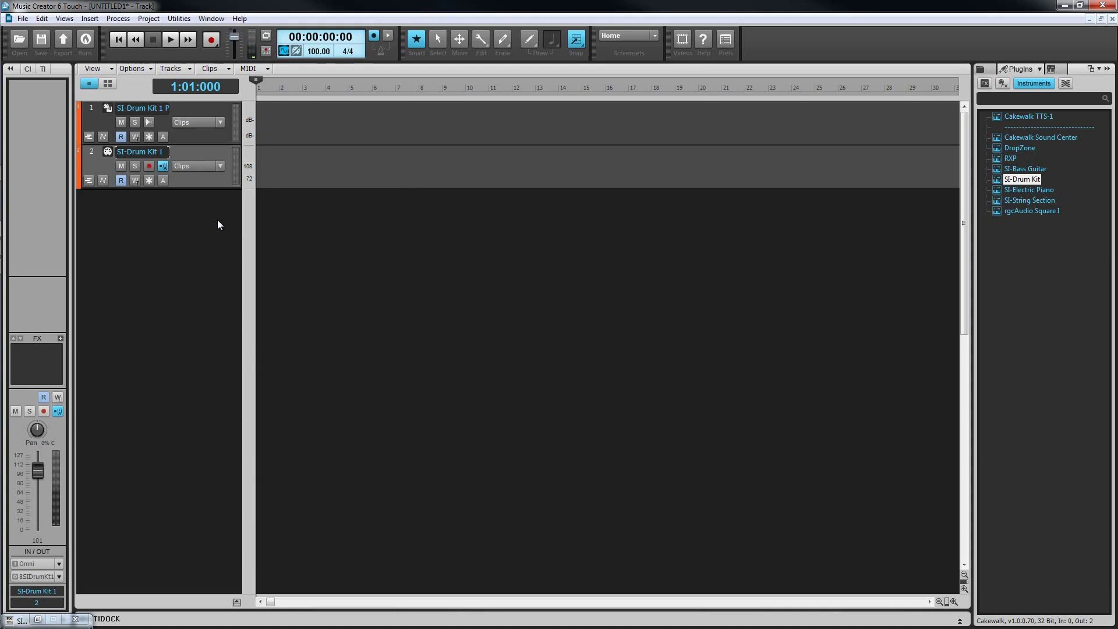
Increase the height of both SI-Drum Kit tracks together and show all of their track controls.
{"action": "left_click_drag", "start_coordinate": [92, 107], "coordinate": [91, 153]}
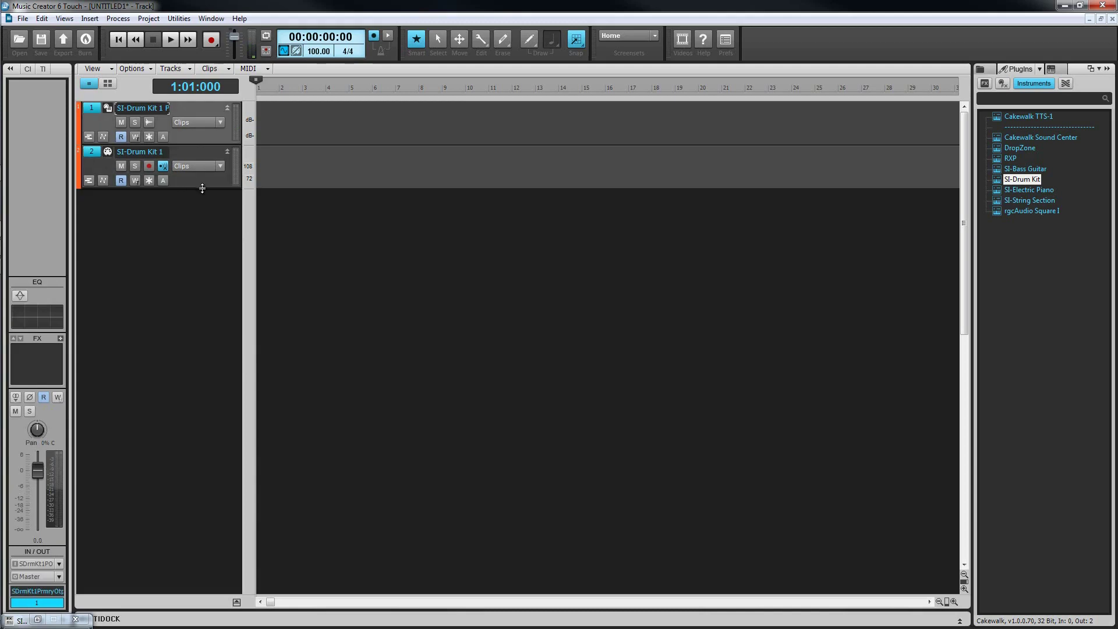
{"action": "left_click_drag", "start_coordinate": [202, 188], "coordinate": [214, 324]}
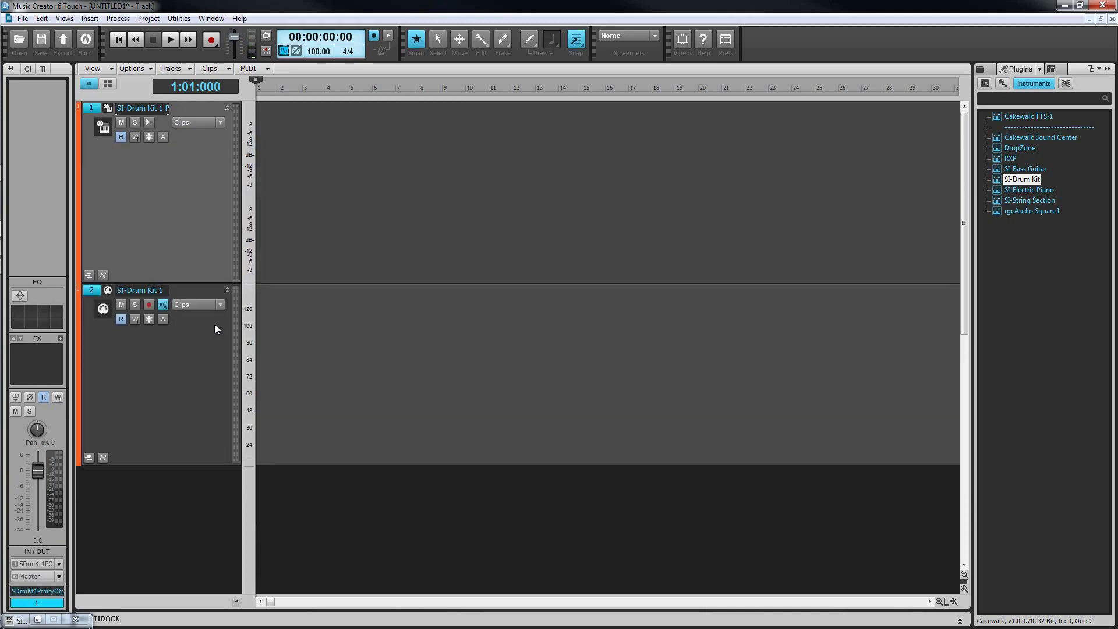
{"action": "left_click", "coordinate": [110, 84]}
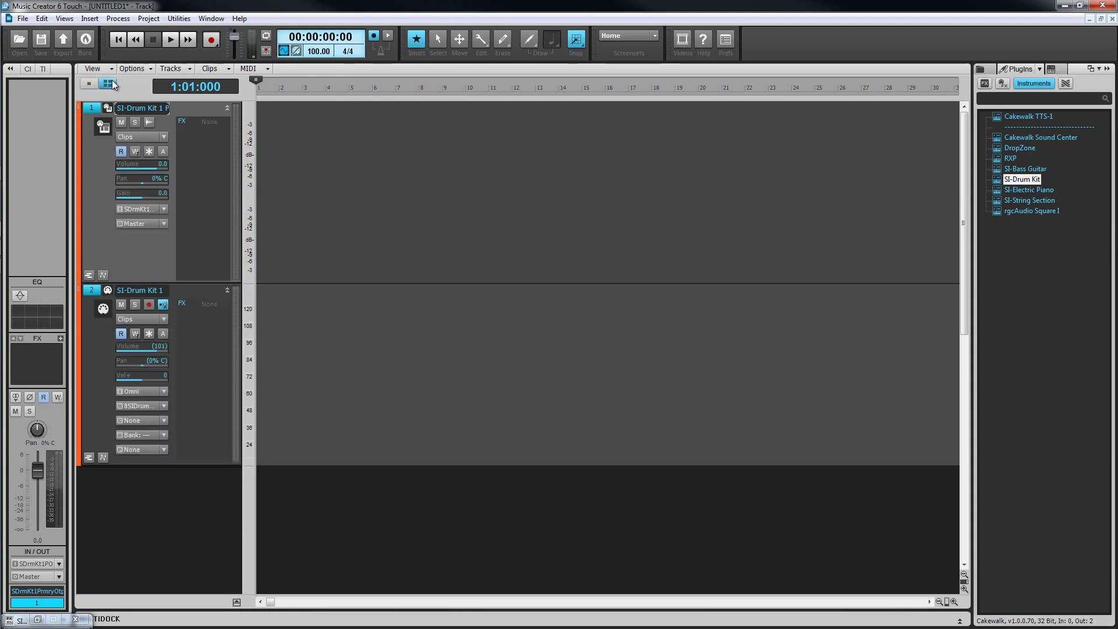
Create a new drum map in the Drum Map Manager and load the GM Drums (Basic Kit) preset into it.
{"action": "left_click", "coordinate": [165, 407]}
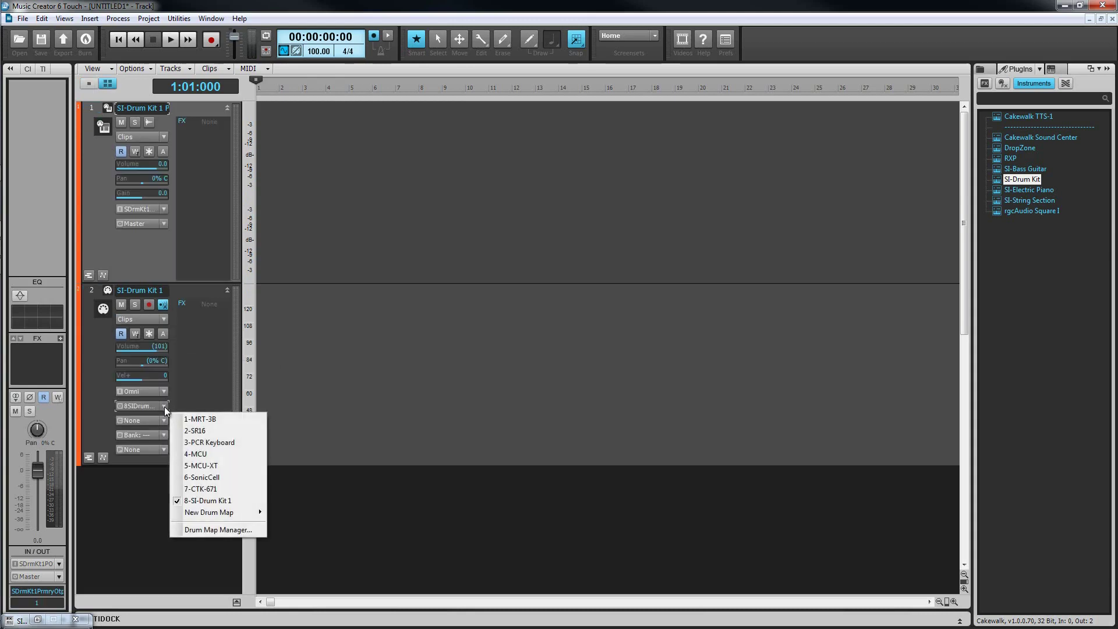
{"action": "mouse_move", "coordinate": [224, 514]}
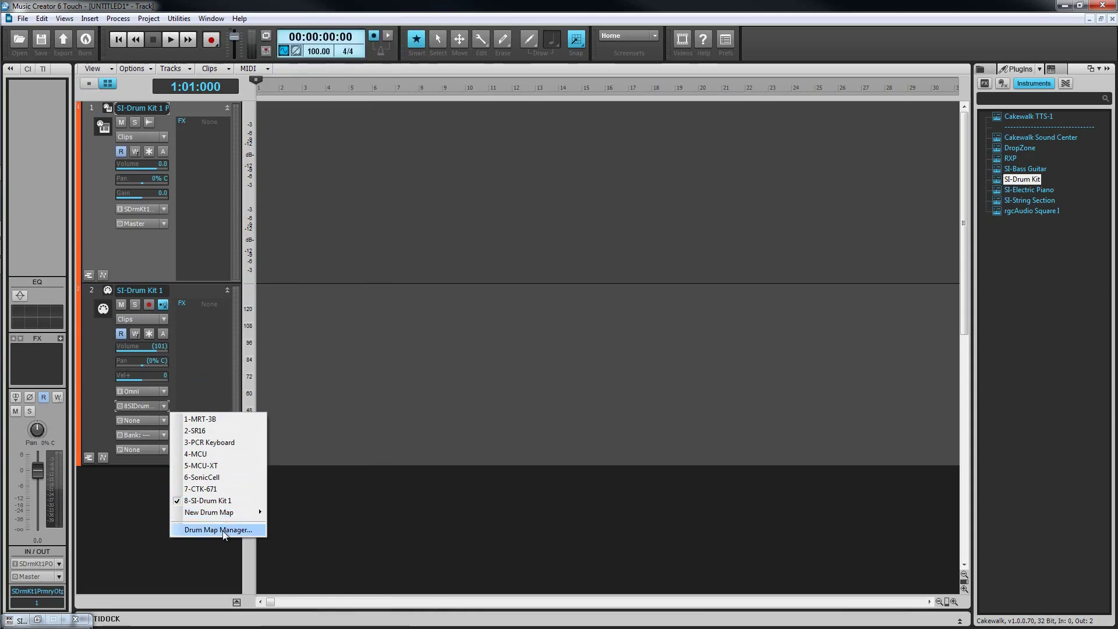
{"action": "left_click", "coordinate": [223, 530]}
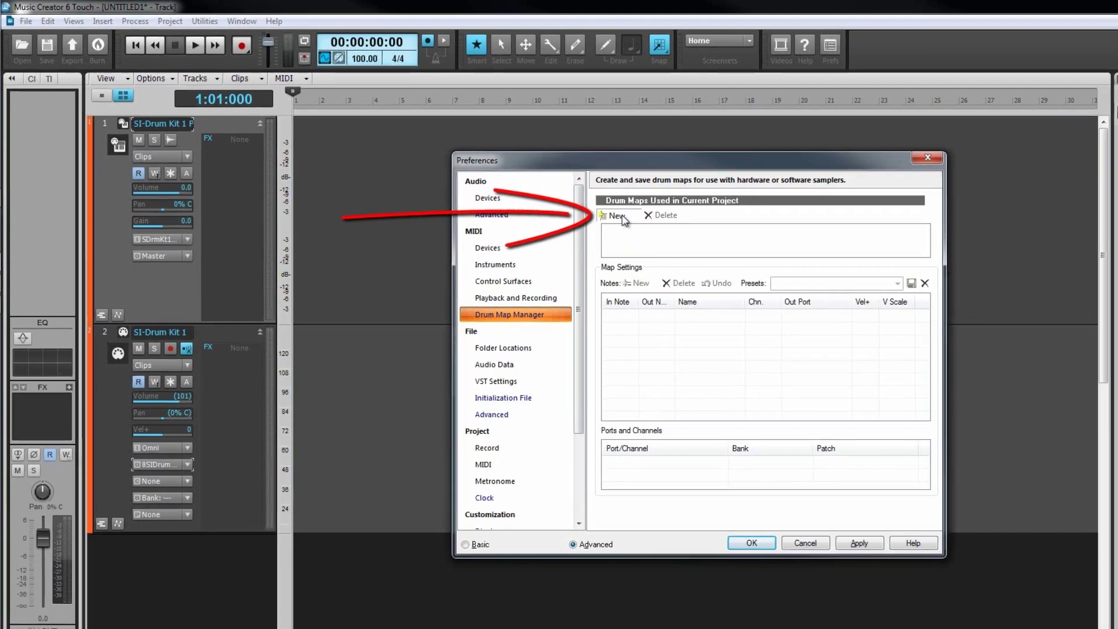
{"action": "left_click", "coordinate": [622, 216]}
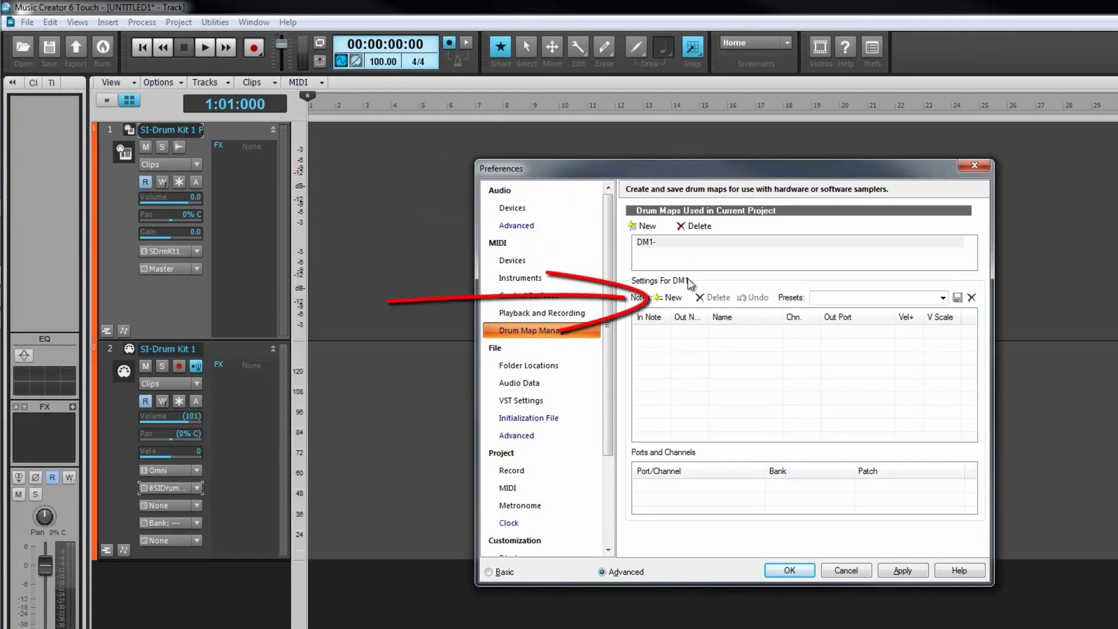
{"action": "left_click", "coordinate": [942, 298]}
{"action": "left_click_drag", "start_coordinate": [944, 325], "coordinate": [952, 418]}
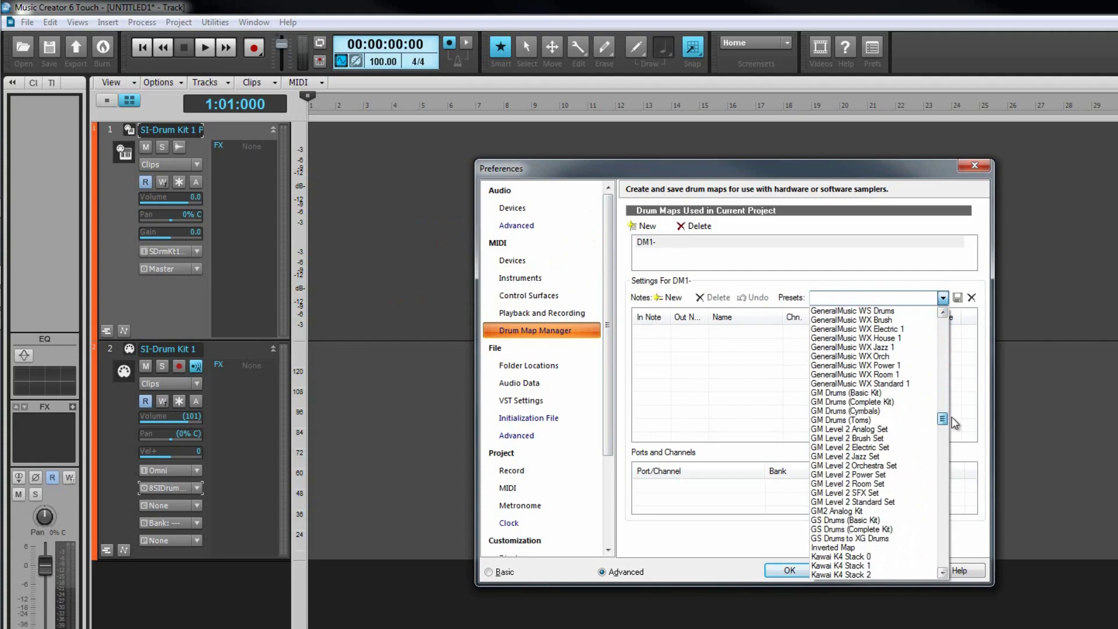
{"action": "left_click", "coordinate": [869, 393]}
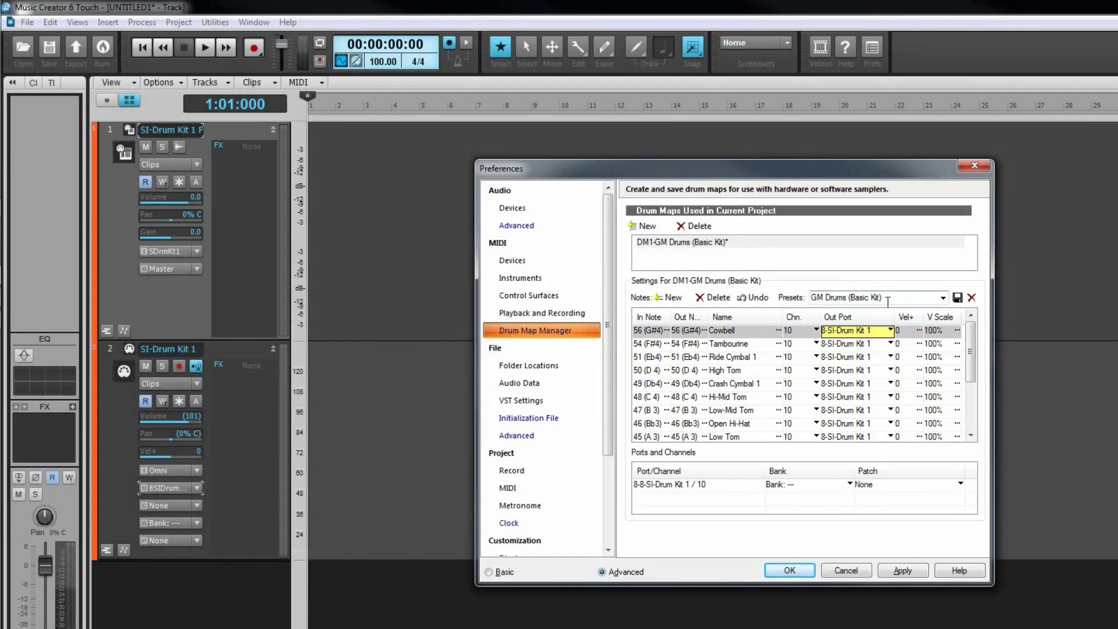
Try out note 37 for the Bass Drum 1 entry in the drum map, and restore it to 36.
{"action": "left_click_drag", "start_coordinate": [969, 334], "coordinate": [989, 435]}
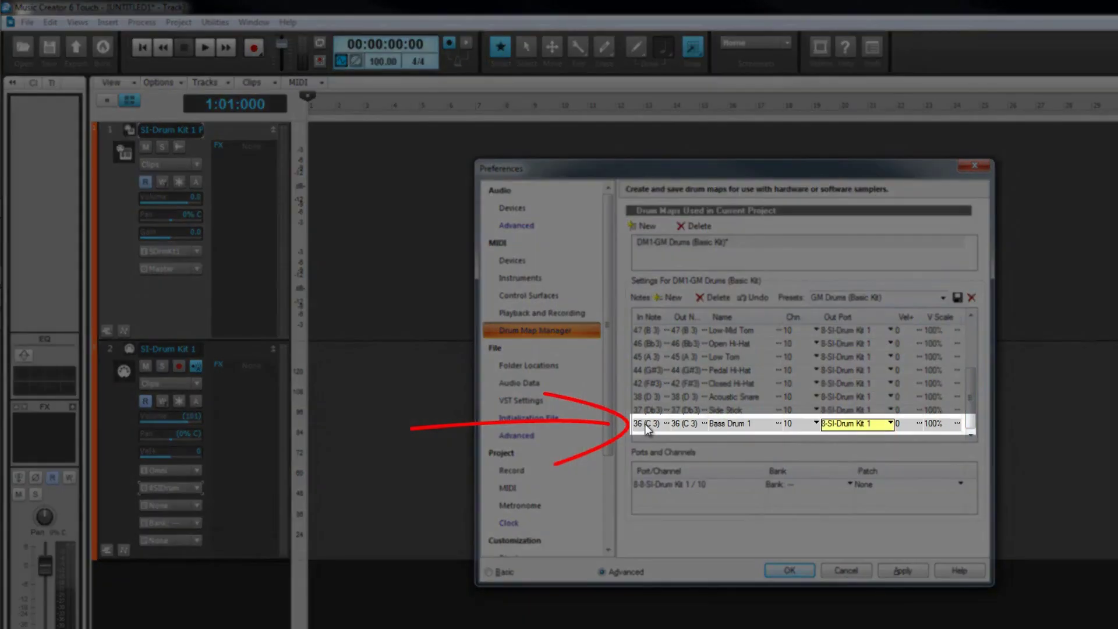
{"action": "left_click", "coordinate": [647, 424]}
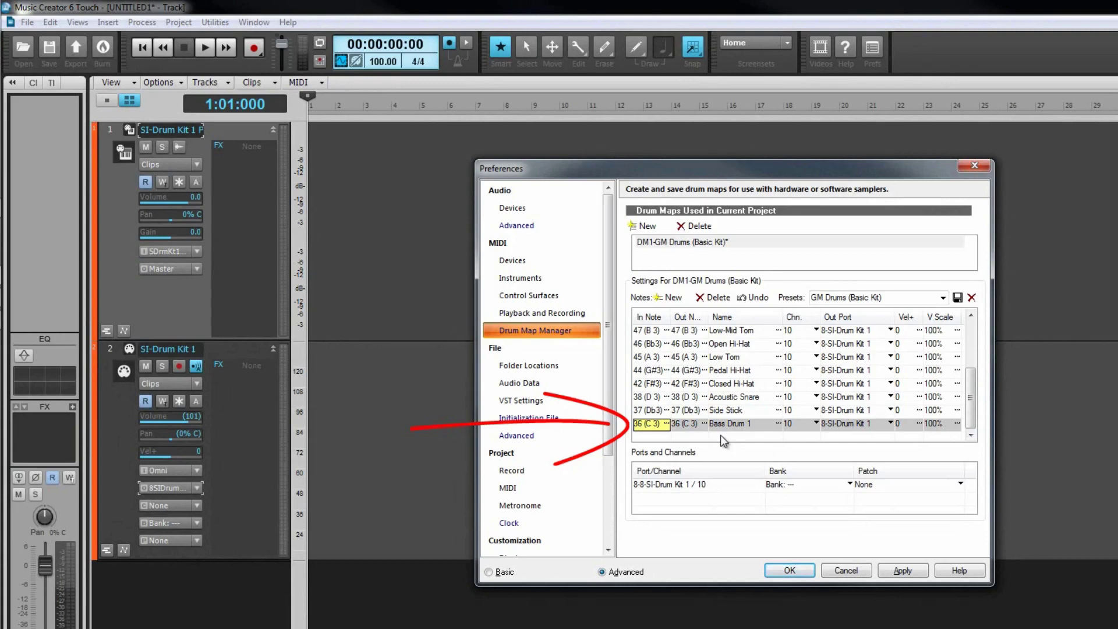
{"action": "left_click", "coordinate": [687, 424]}
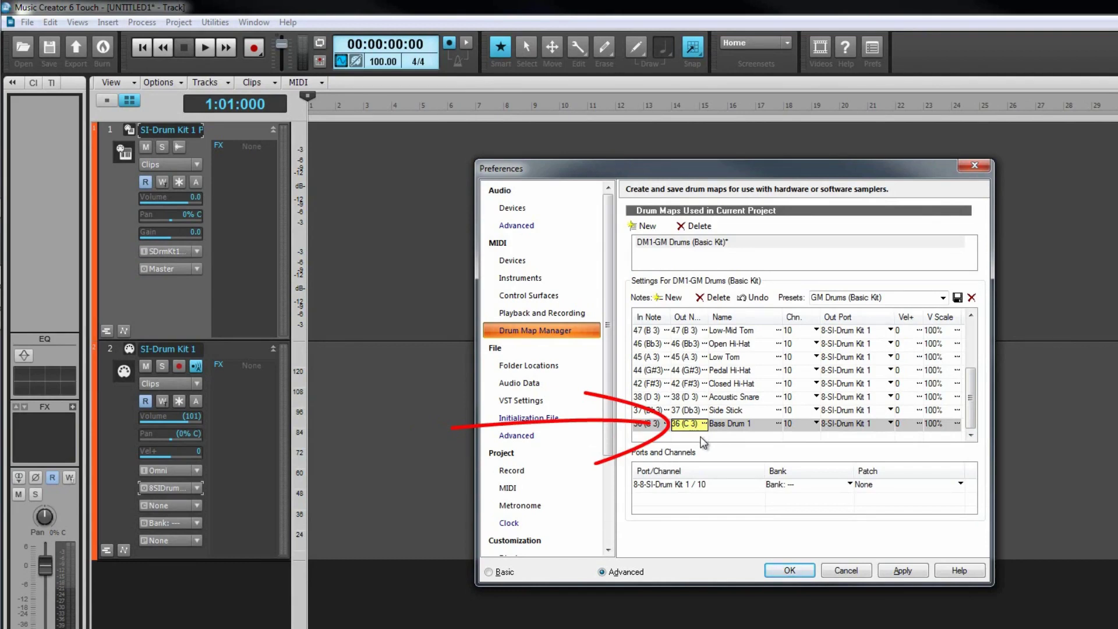
{"action": "key", "text": "Return"}
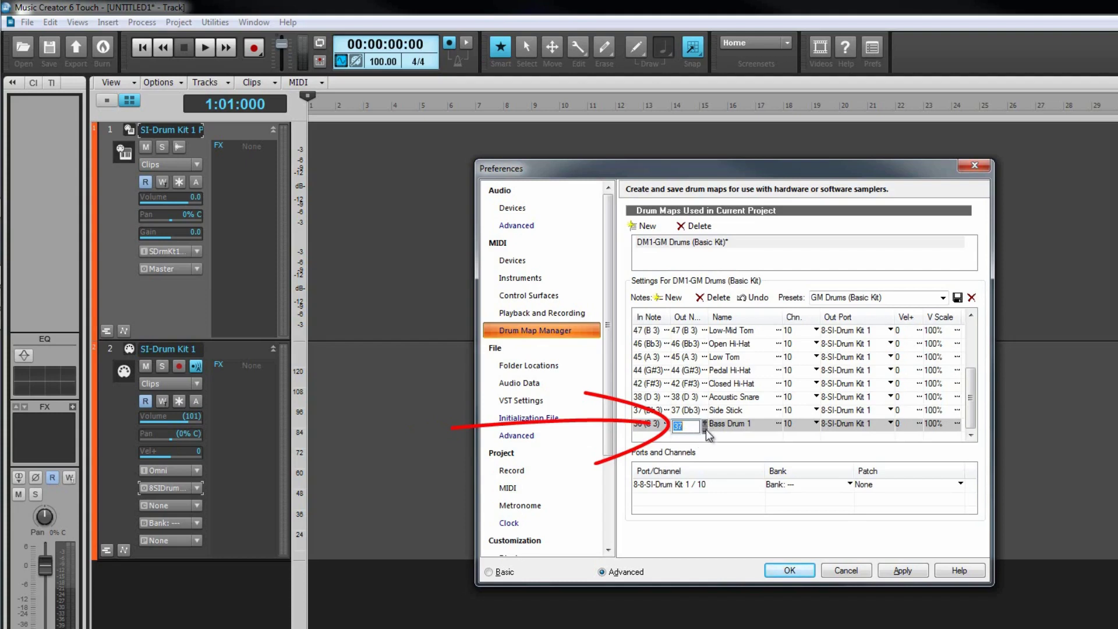
{"action": "key", "text": "Return"}
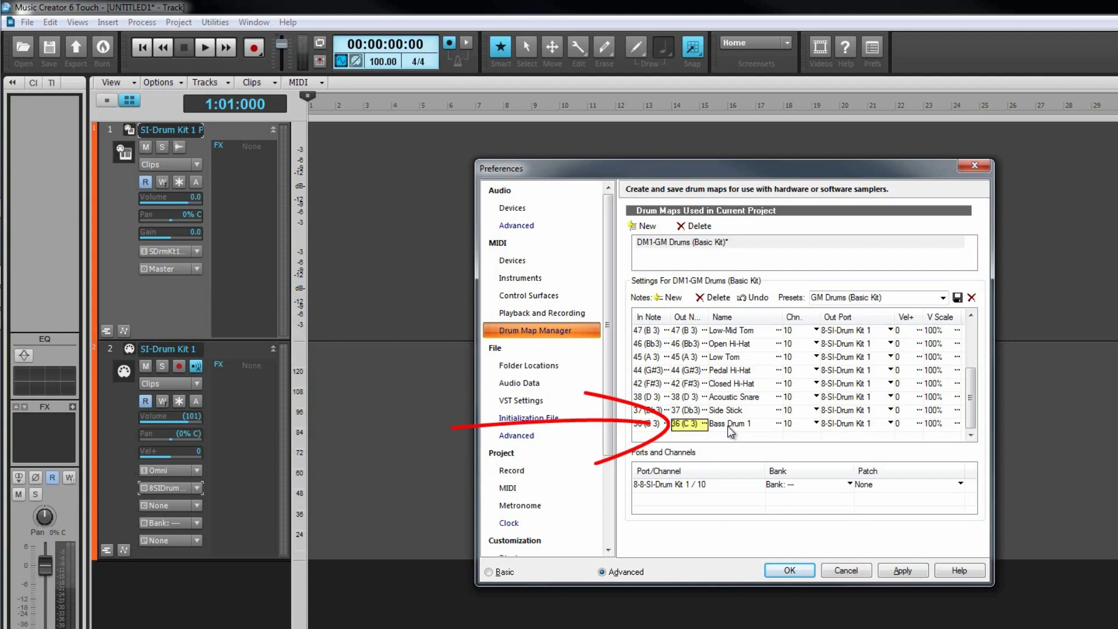
Rename the Bass Drum 1 entry as Kick Drum and set its out port to 1-MRT-3B.
{"action": "double_click", "coordinate": [728, 425]}
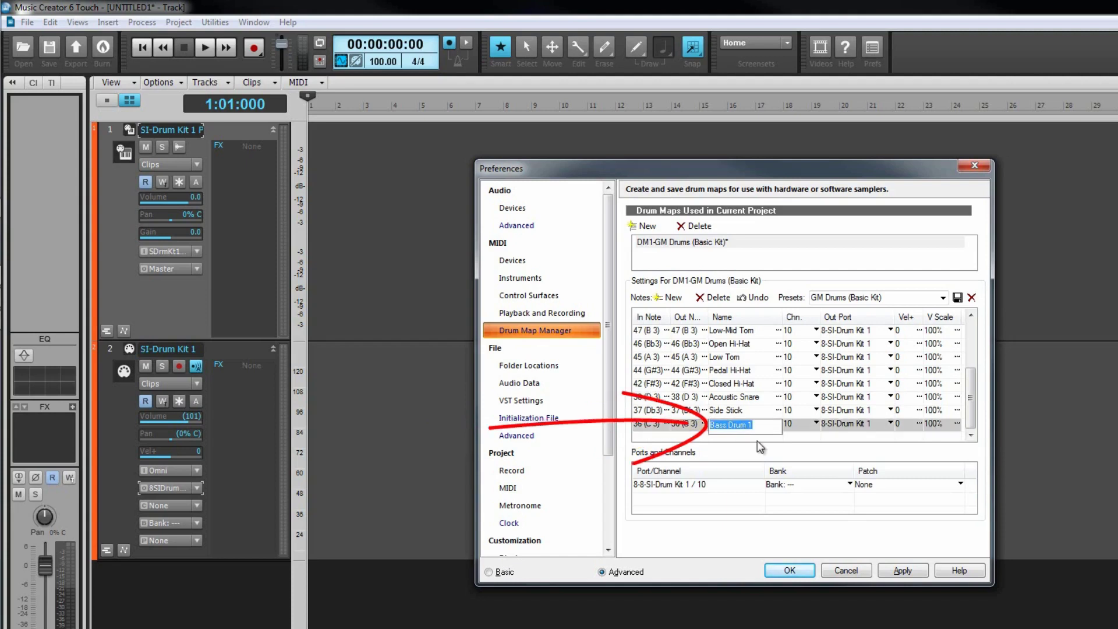
{"action": "type", "text": "Kick Drum"}
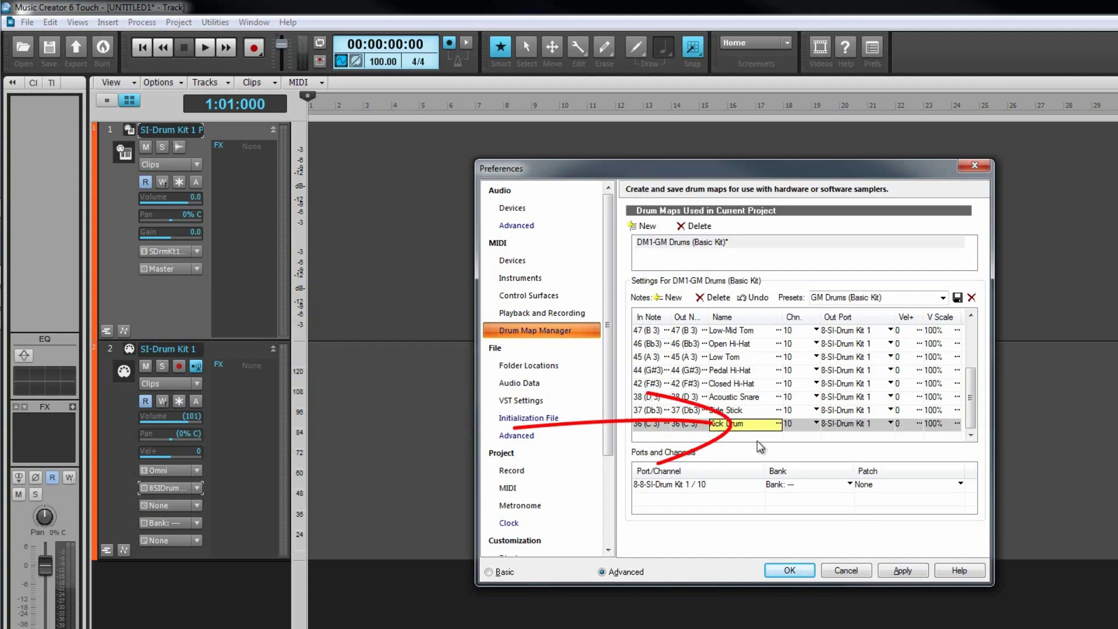
{"action": "left_click", "coordinate": [796, 424]}
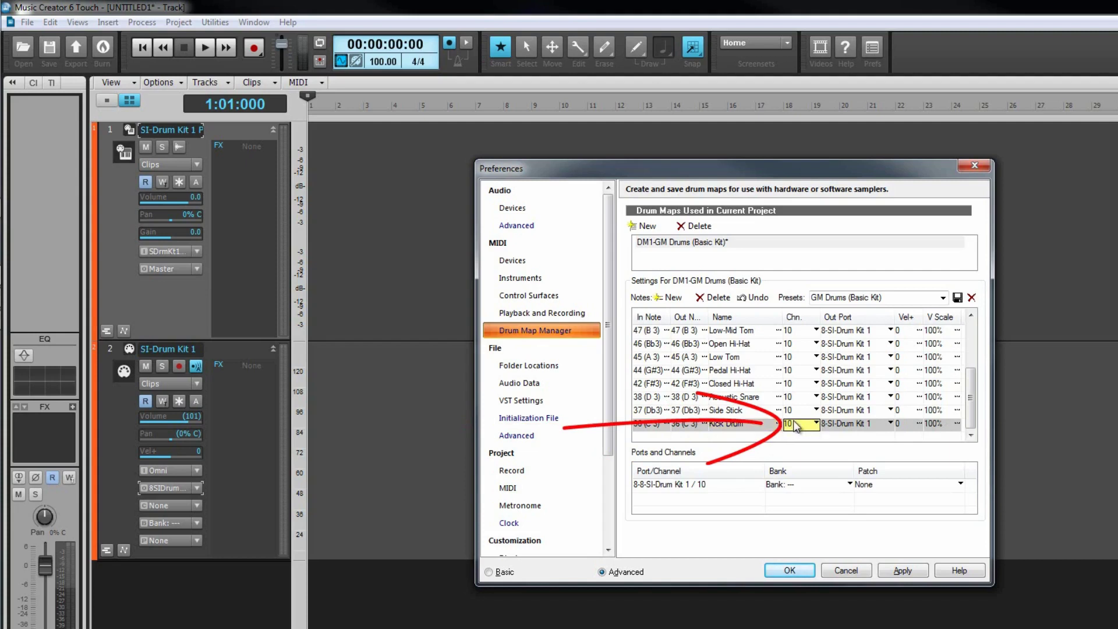
{"action": "left_click", "coordinate": [853, 424]}
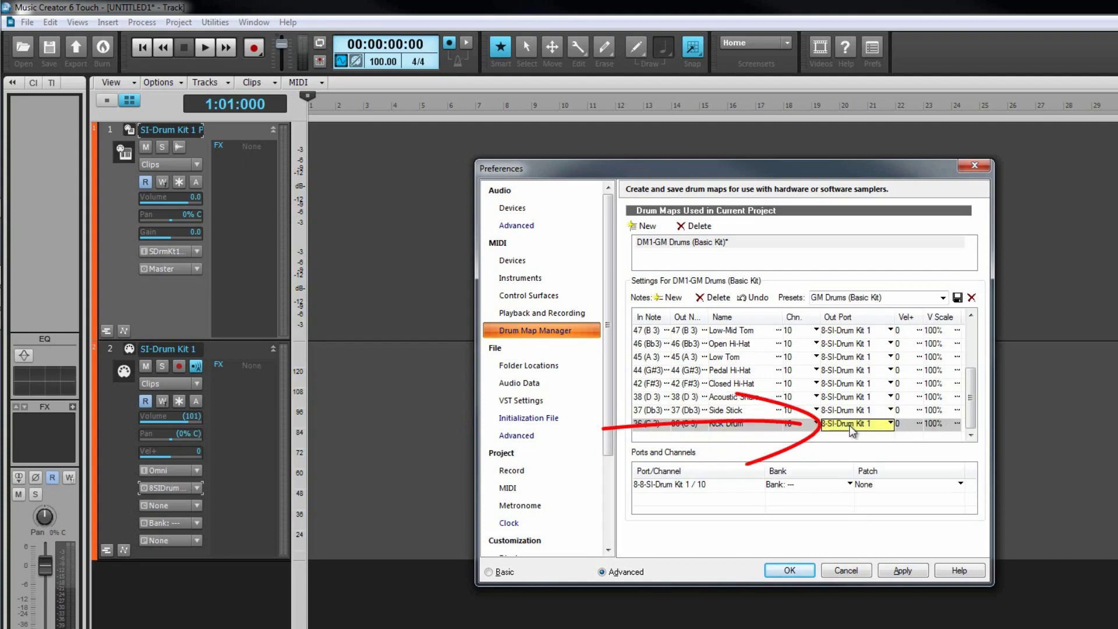
{"action": "left_click", "coordinate": [889, 422]}
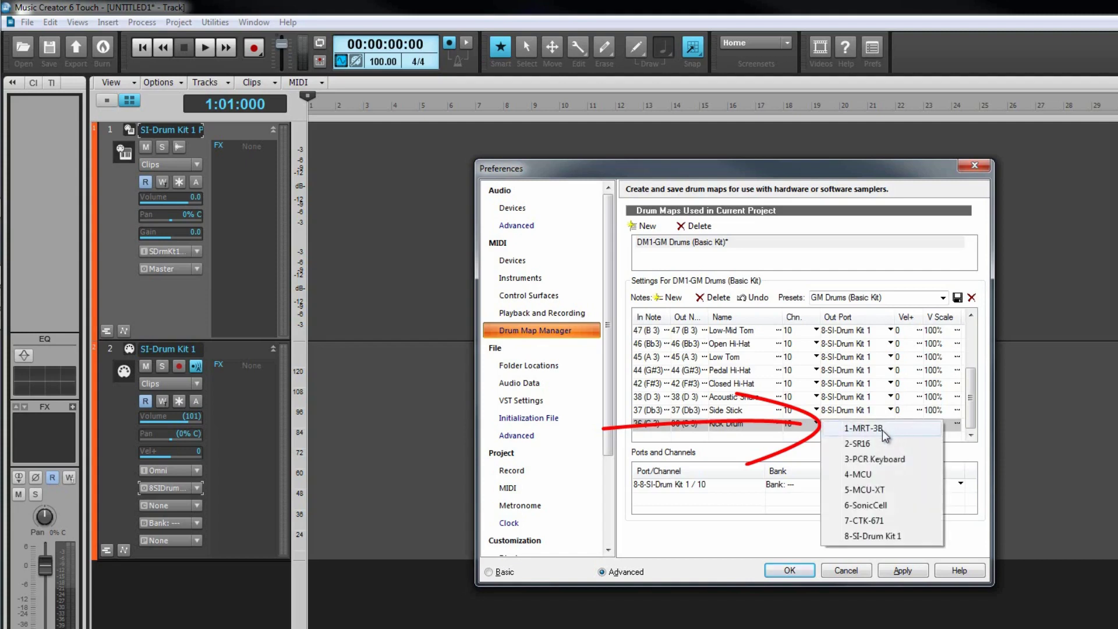
{"action": "left_click", "coordinate": [885, 429]}
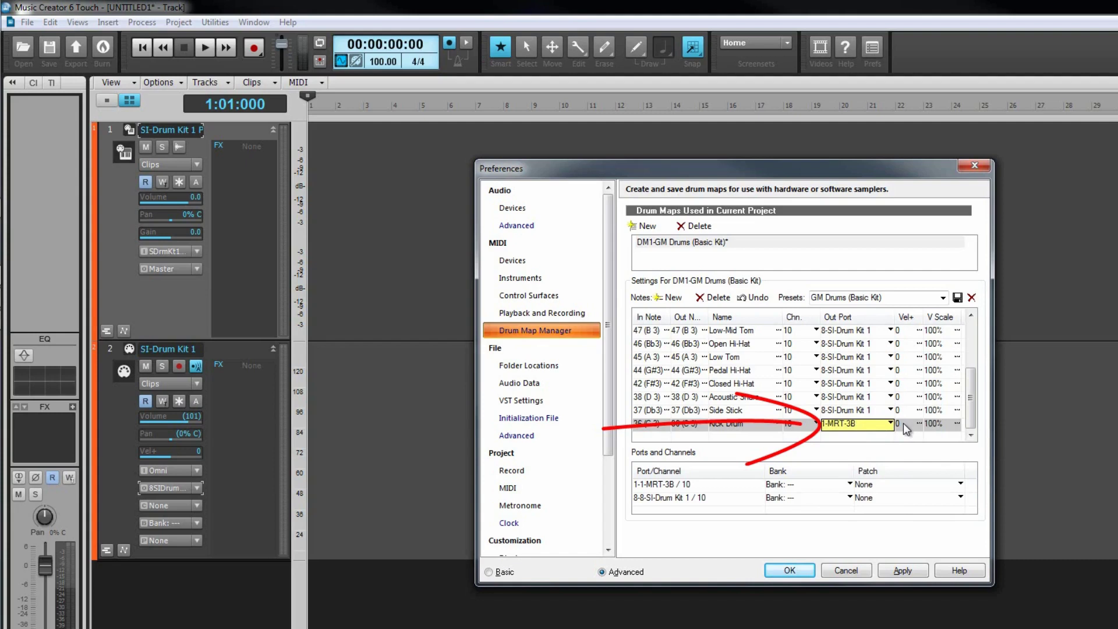
{"action": "left_click", "coordinate": [935, 425]}
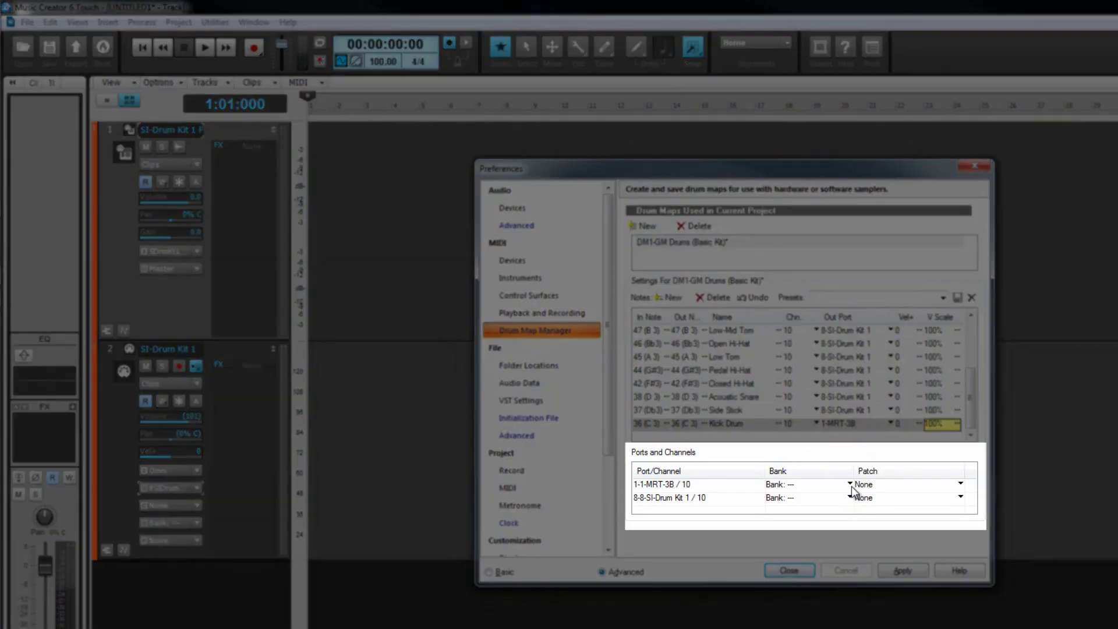
Set the patch of the MRT-3B port to Epic Rock and close the preferences.
{"action": "left_click", "coordinate": [852, 486]}
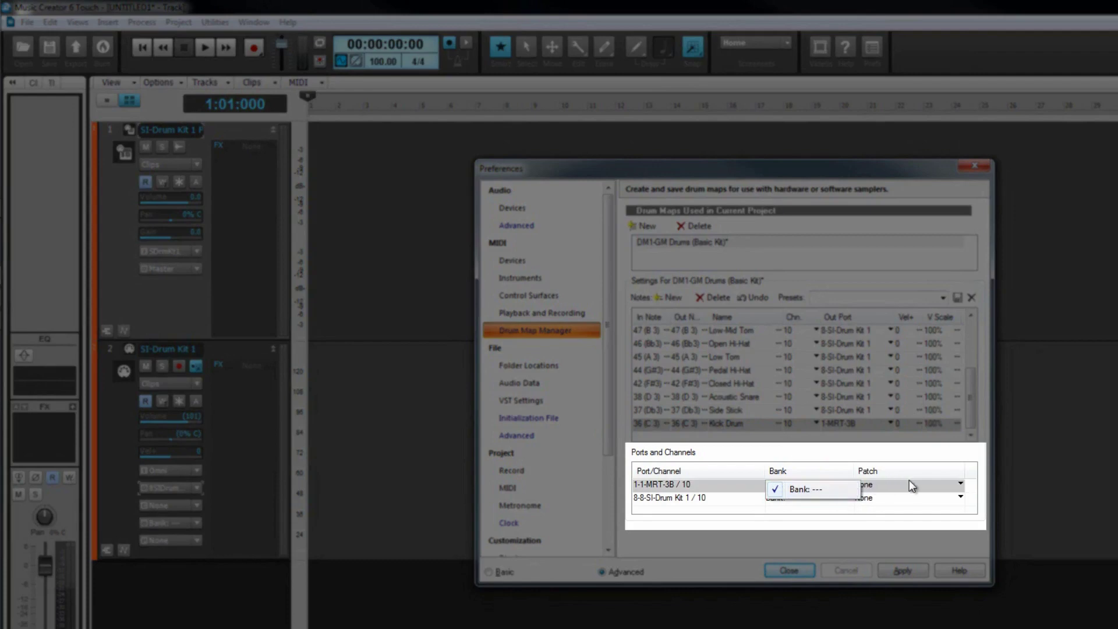
{"action": "left_click", "coordinate": [960, 485]}
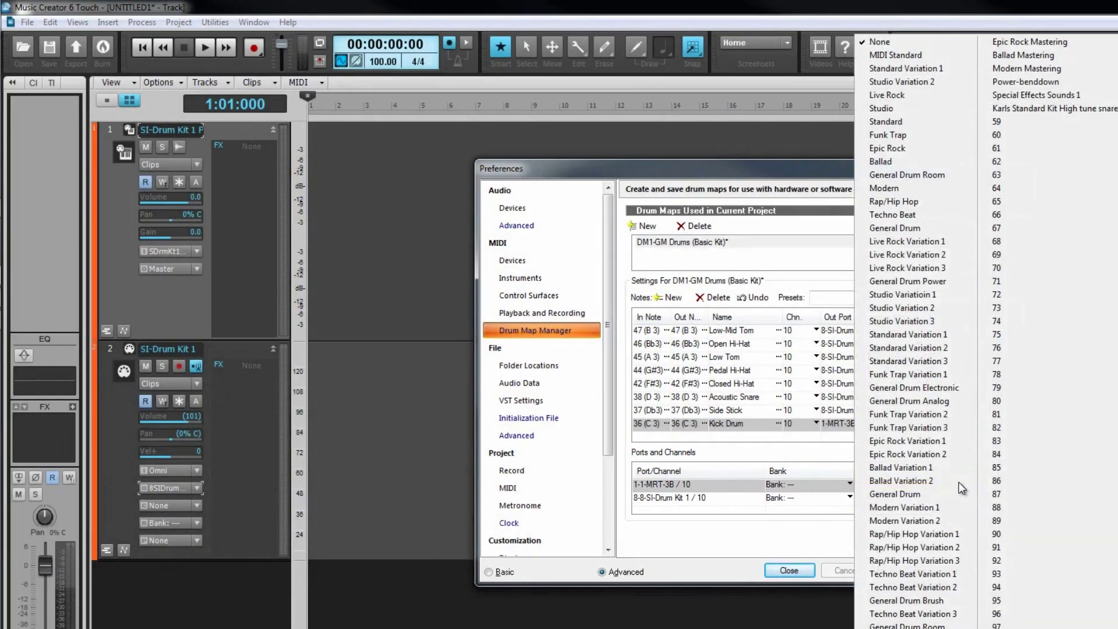
{"action": "left_click", "coordinate": [888, 149]}
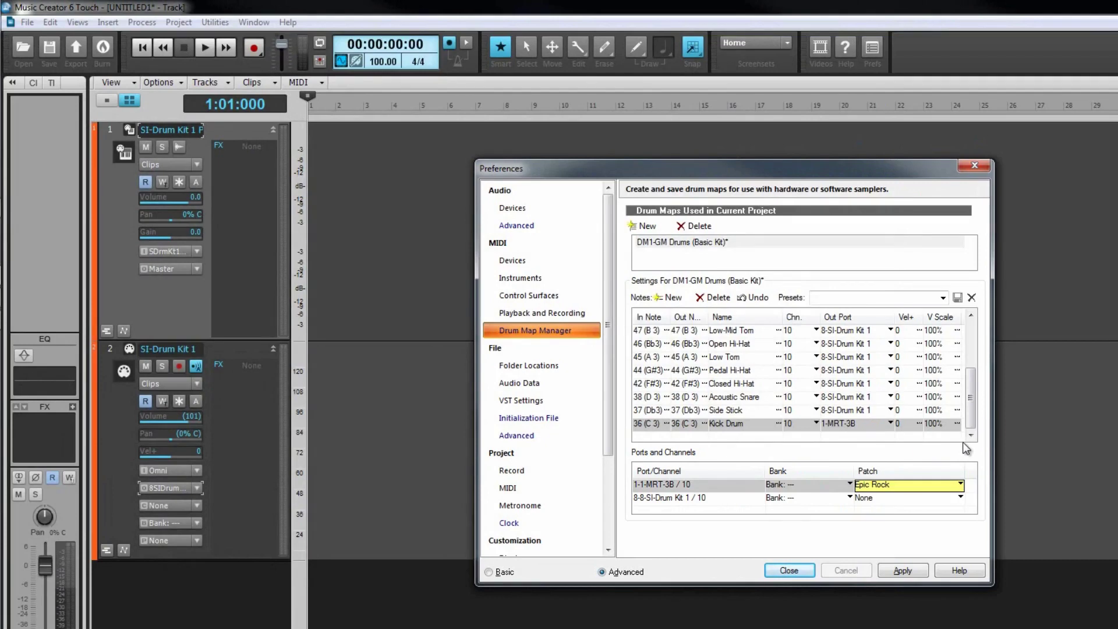
{"action": "left_click", "coordinate": [805, 569]}
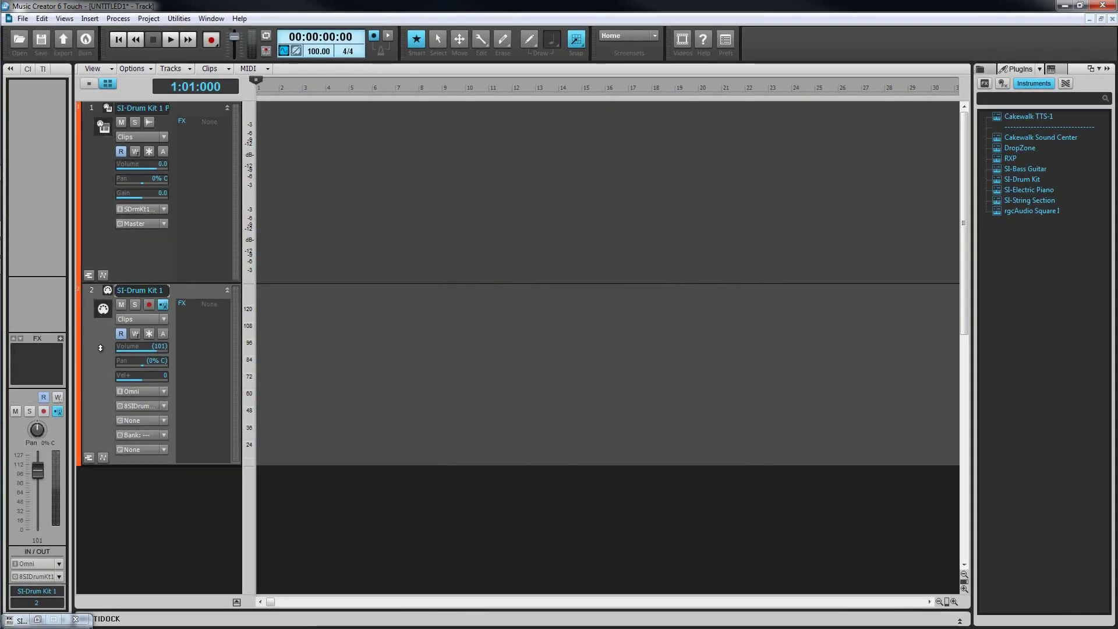
Set the output of the SI-Drum Kit 1 MIDI track to the DM1-GM Drums (Basic Kit) drum map.
{"action": "left_click", "coordinate": [164, 407]}
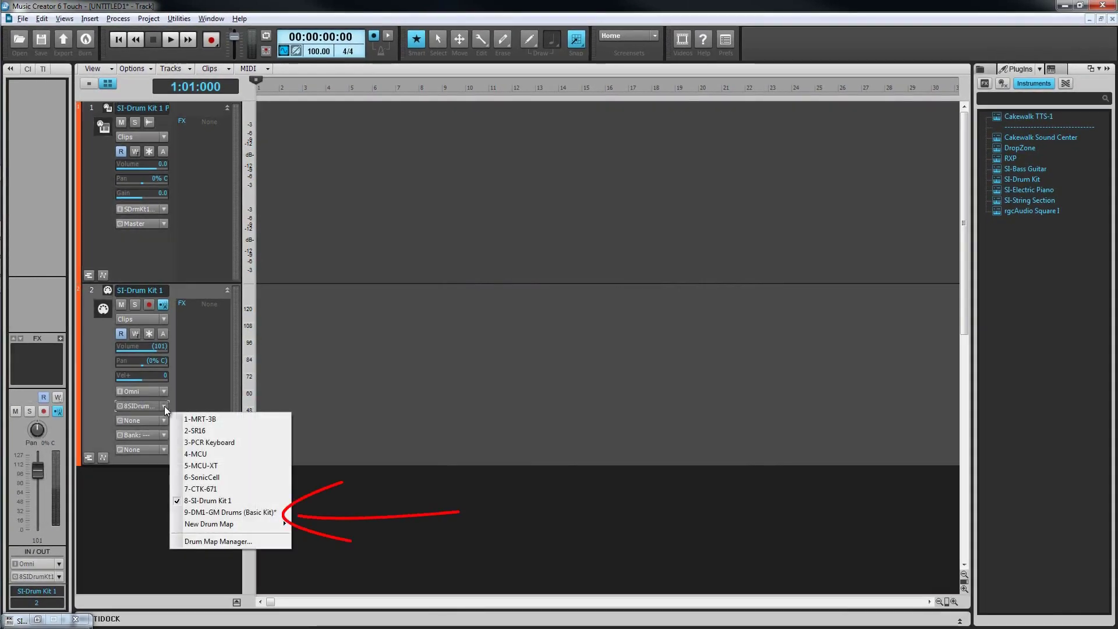
{"action": "left_click", "coordinate": [249, 513]}
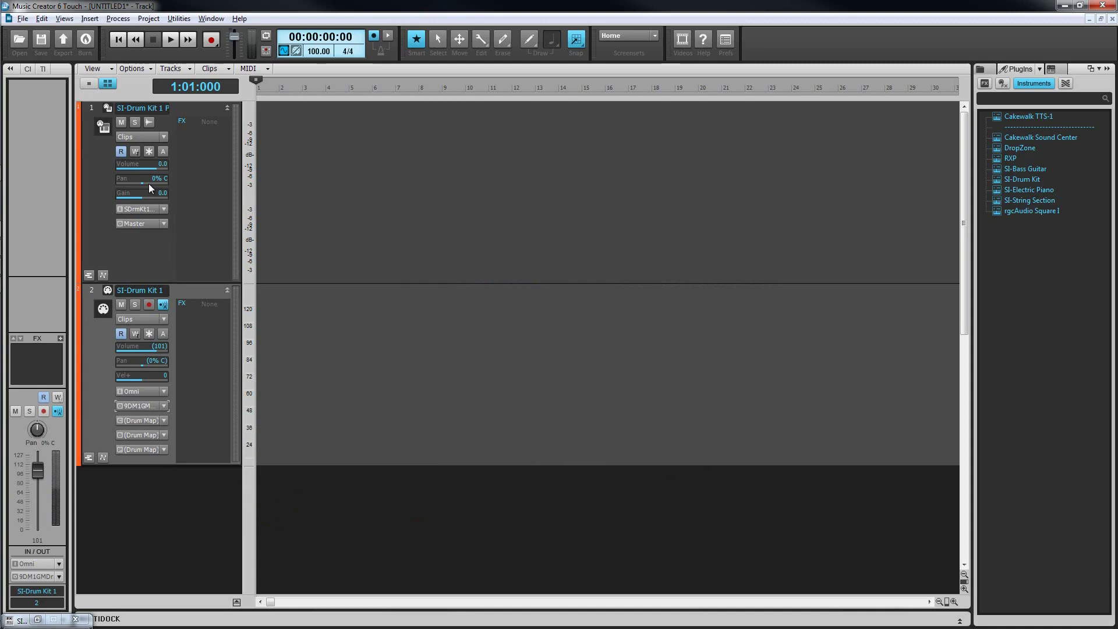
Open the Step Sequencer for the SI-Drum Kit 1 track and collapse the Inspector and the Browser.
{"action": "left_click", "coordinate": [64, 19]}
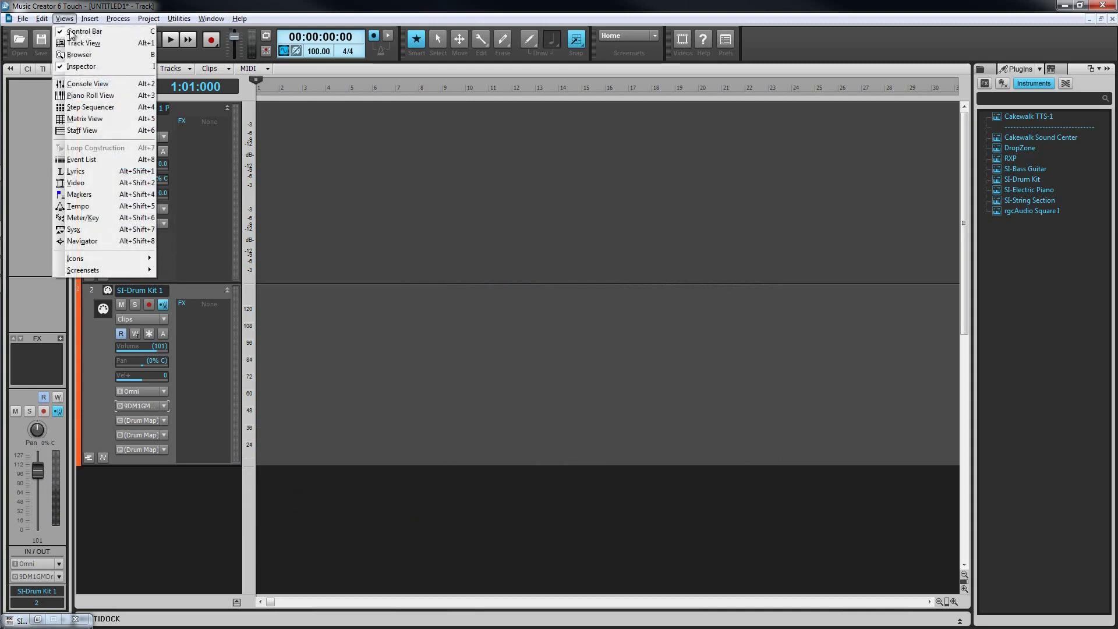
{"action": "left_click", "coordinate": [93, 107]}
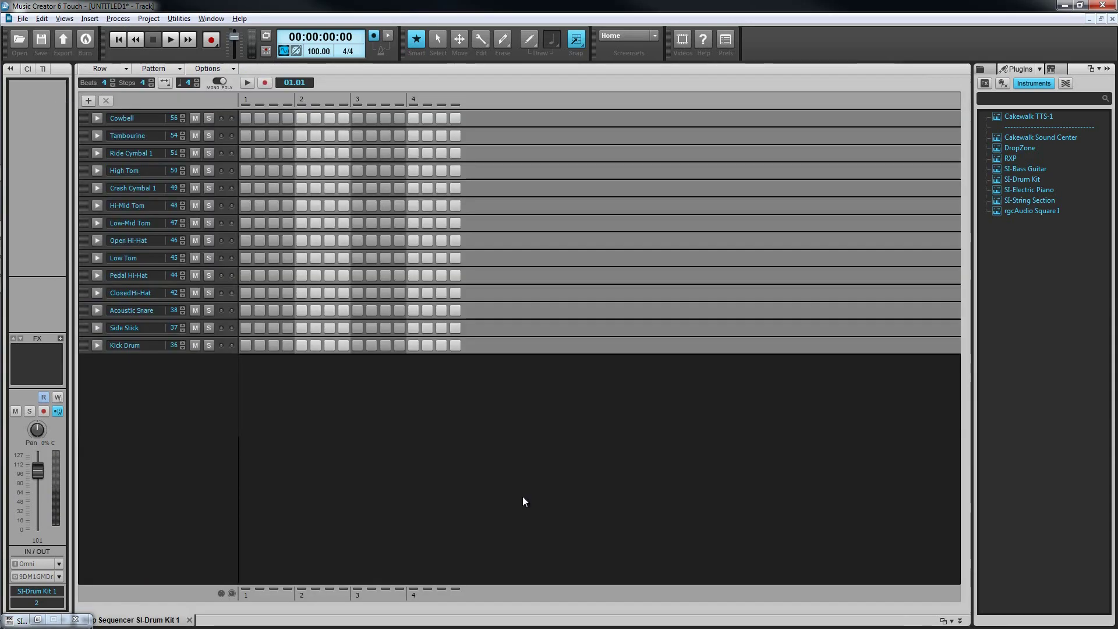
{"action": "key", "text": "i"}
{"action": "key", "text": "b"}
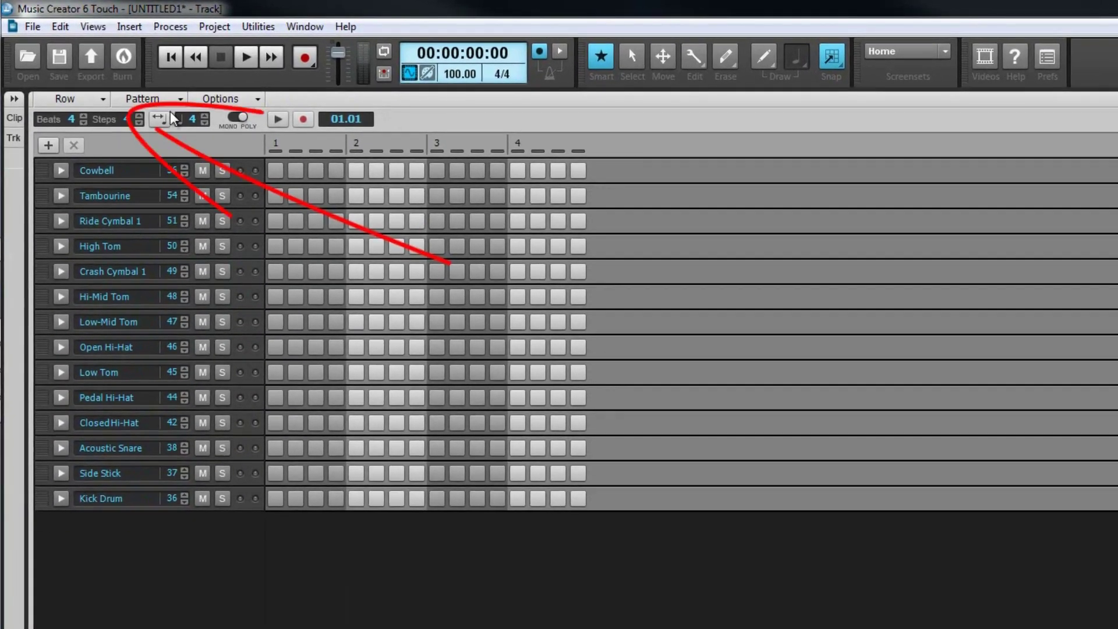
{"action": "left_click", "coordinate": [104, 100]}
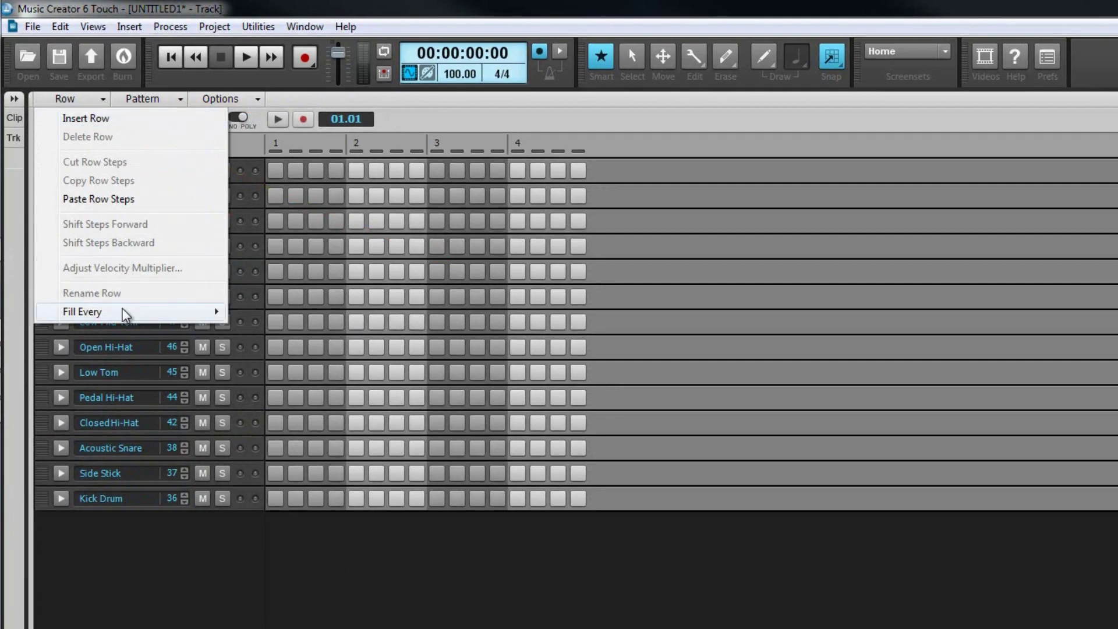
{"action": "mouse_move", "coordinate": [123, 310]}
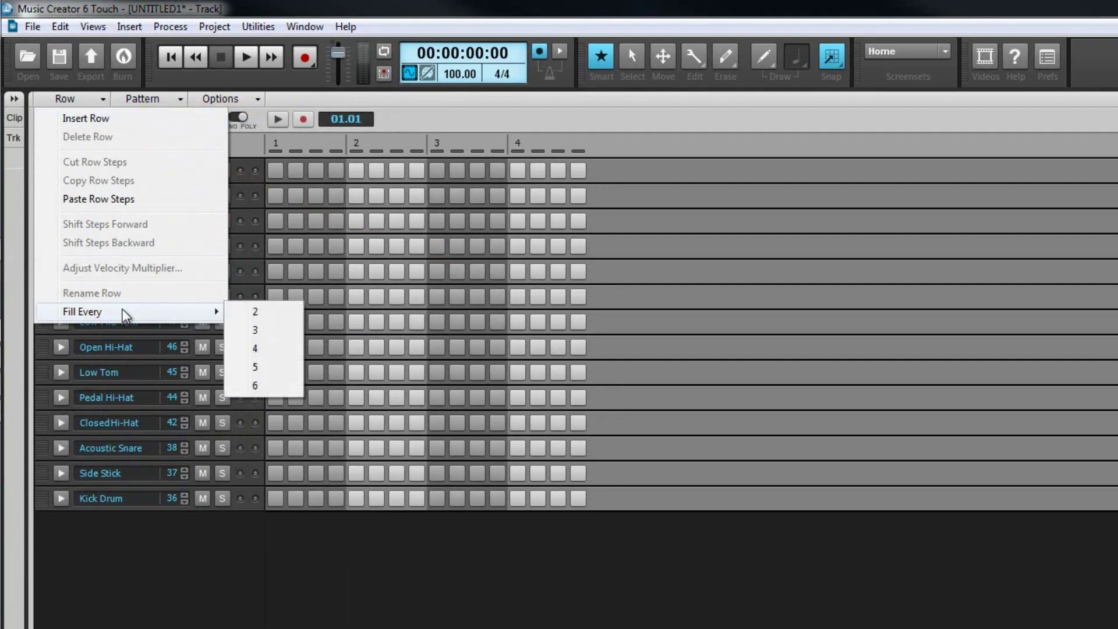
{"action": "left_click", "coordinate": [177, 97]}
{"action": "left_click", "coordinate": [177, 98]}
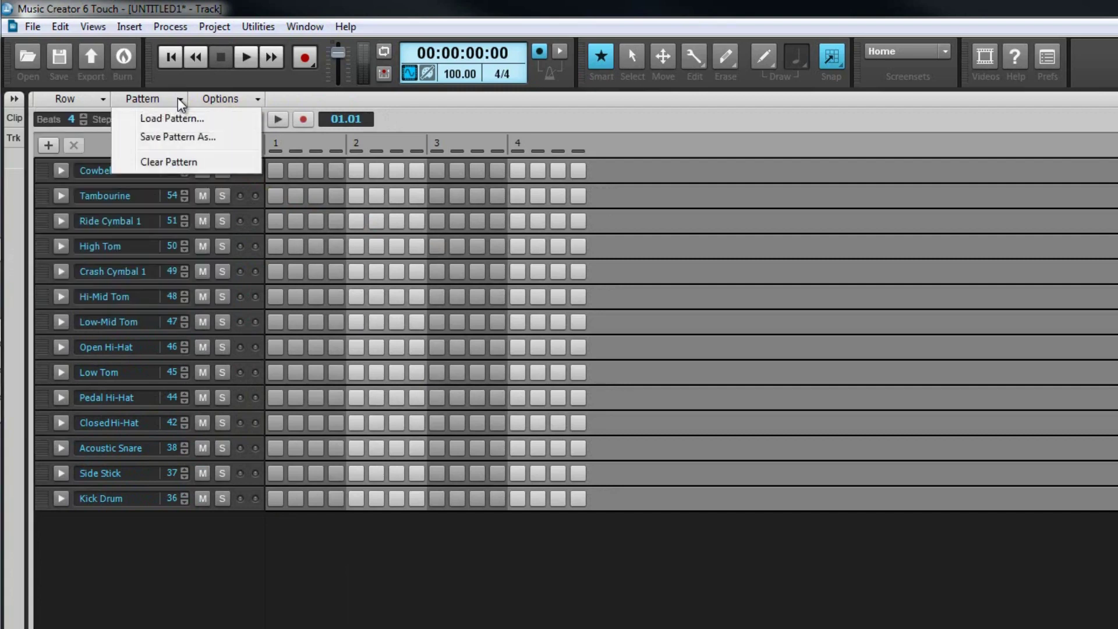
{"action": "left_click", "coordinate": [257, 96]}
{"action": "left_click", "coordinate": [258, 97]}
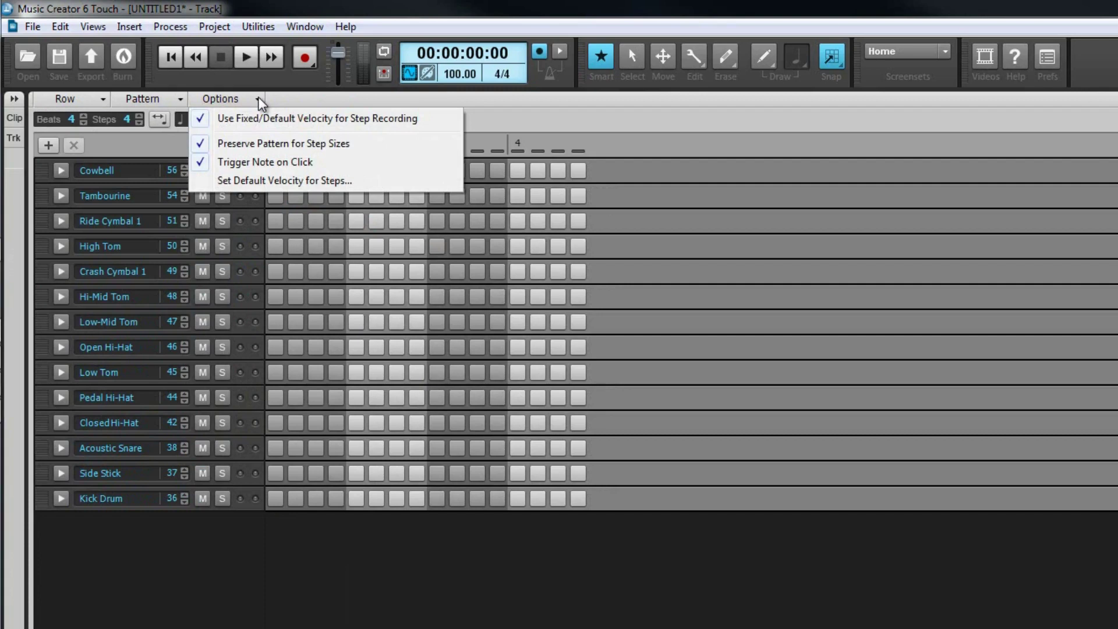
{"action": "left_click", "coordinate": [520, 107]}
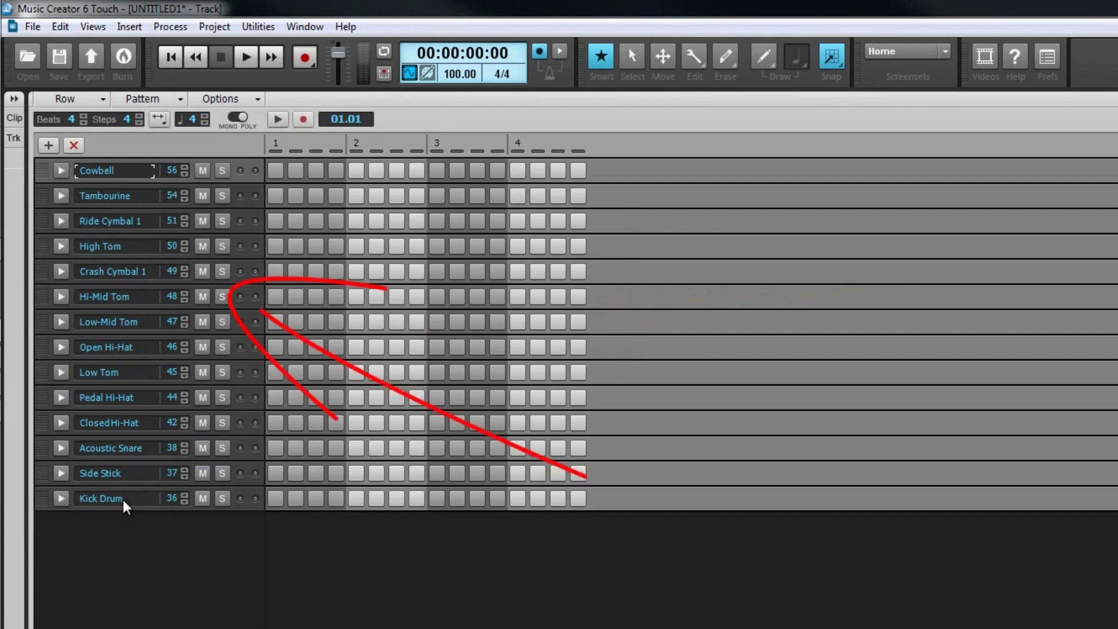
Audition the Kick Drum, Side Stick, Acoustic Snare and Closed Hi-Hat sounds.
{"action": "left_click", "coordinate": [124, 499]}
{"action": "left_click", "coordinate": [110, 469]}
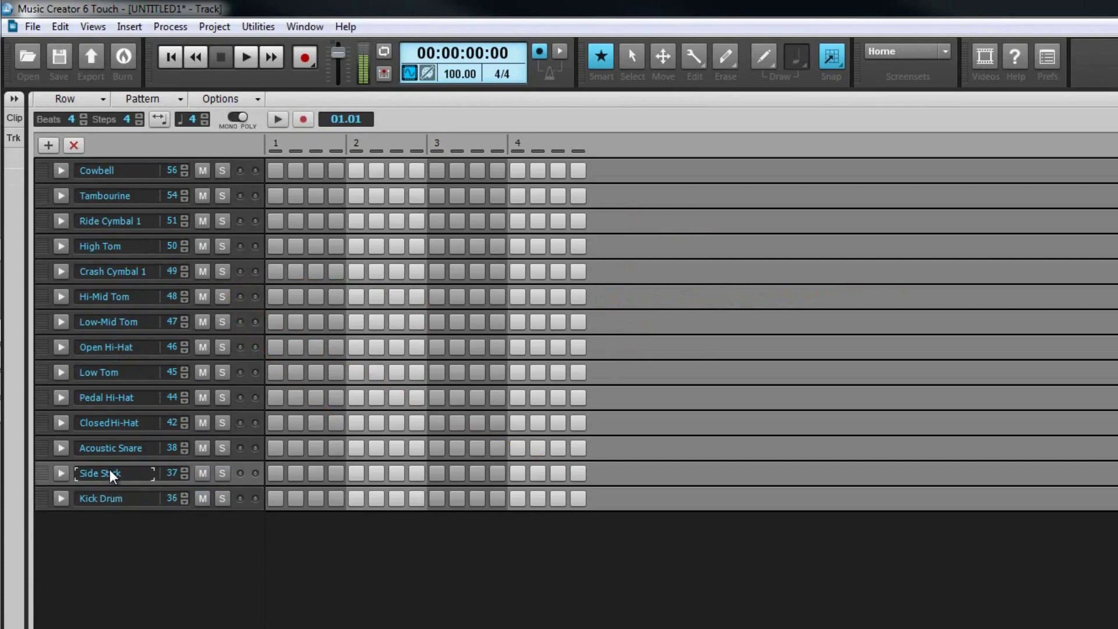
{"action": "left_click", "coordinate": [107, 450]}
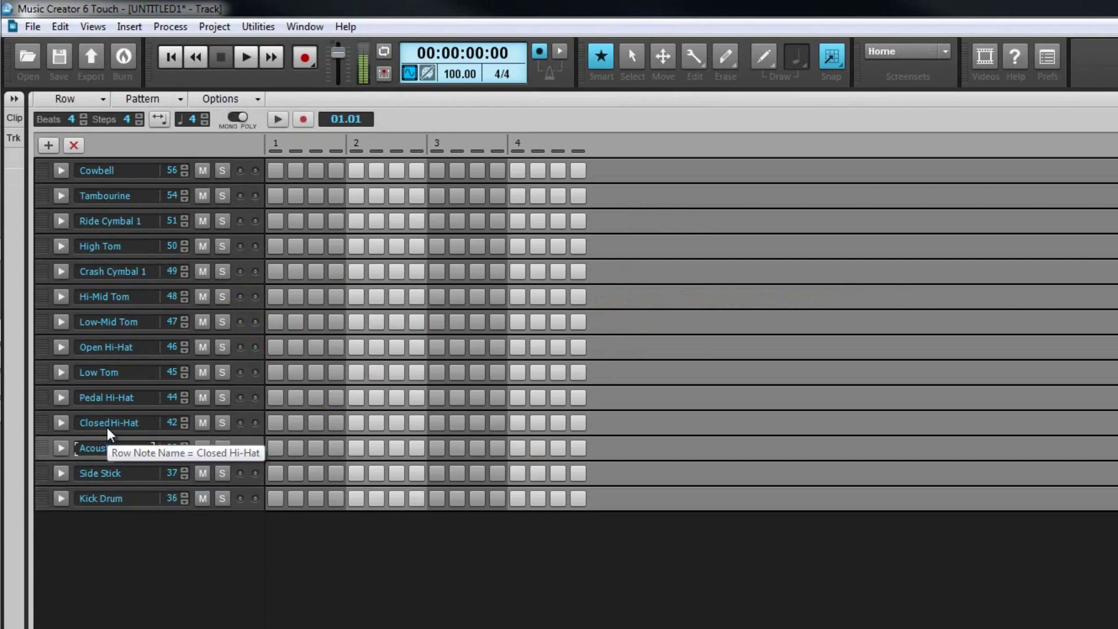
{"action": "left_click", "coordinate": [107, 428]}
Expand the Closed Hi-Hat row and examine its output port and channel options.
{"action": "left_click", "coordinate": [61, 423]}
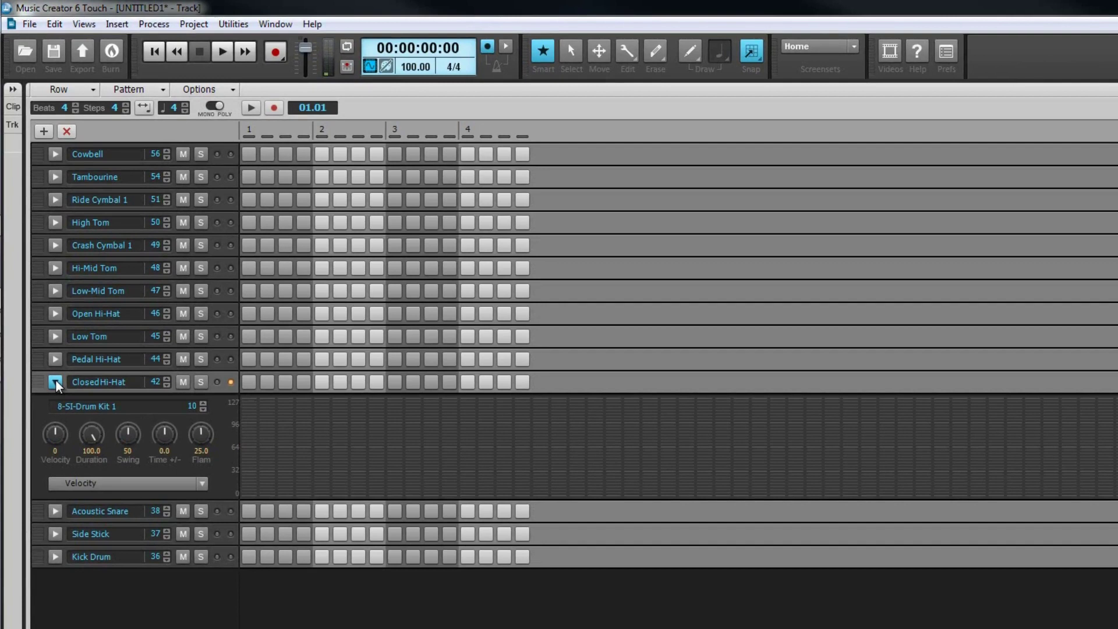
{"action": "left_click", "coordinate": [98, 405]}
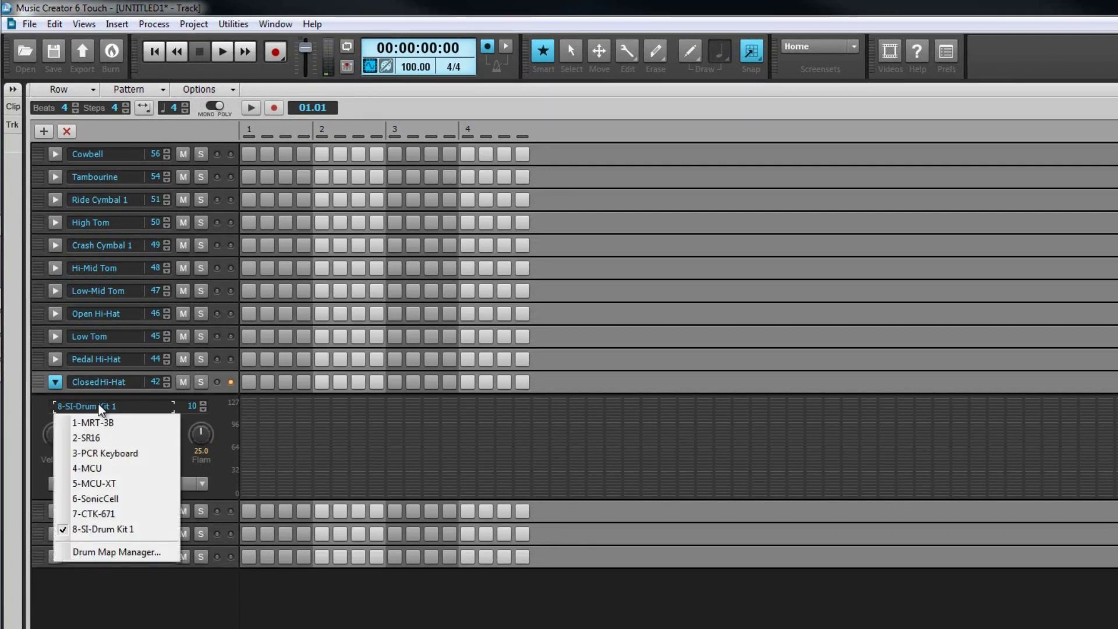
{"action": "left_click", "coordinate": [194, 404]}
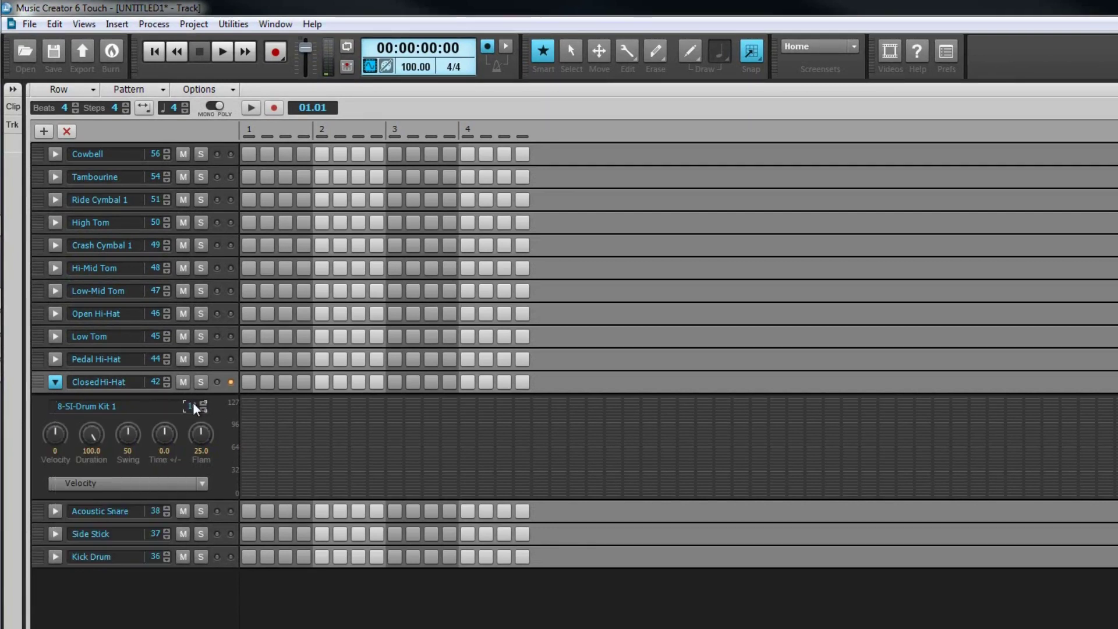
{"action": "key", "text": "Return"}
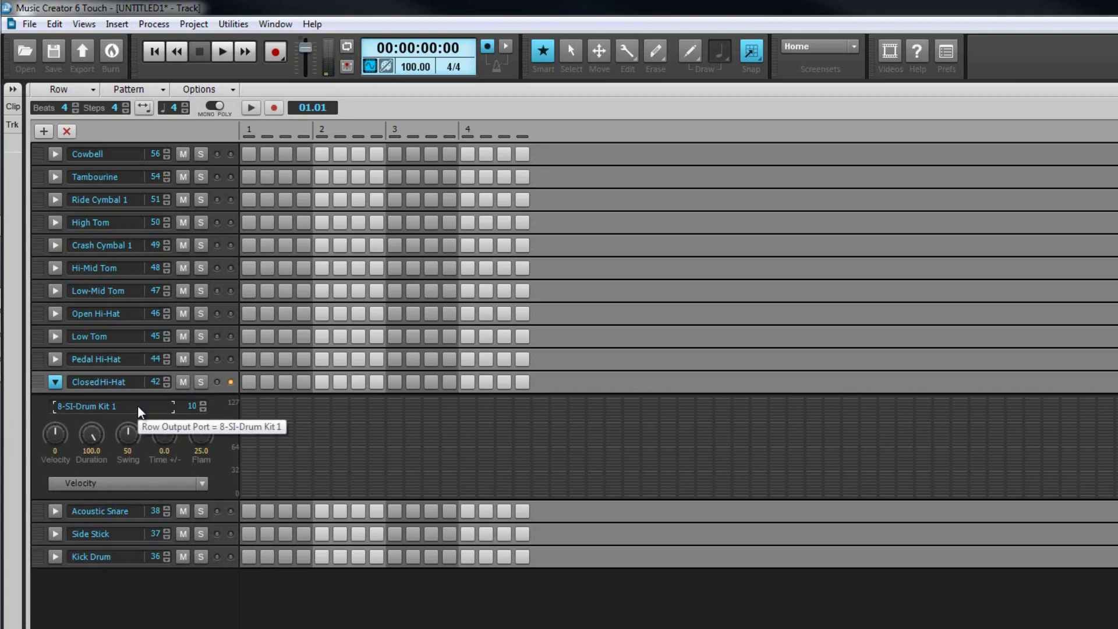
Set the Step Sequencer pattern to 8 steps per beat.
{"action": "left_click", "coordinate": [128, 104]}
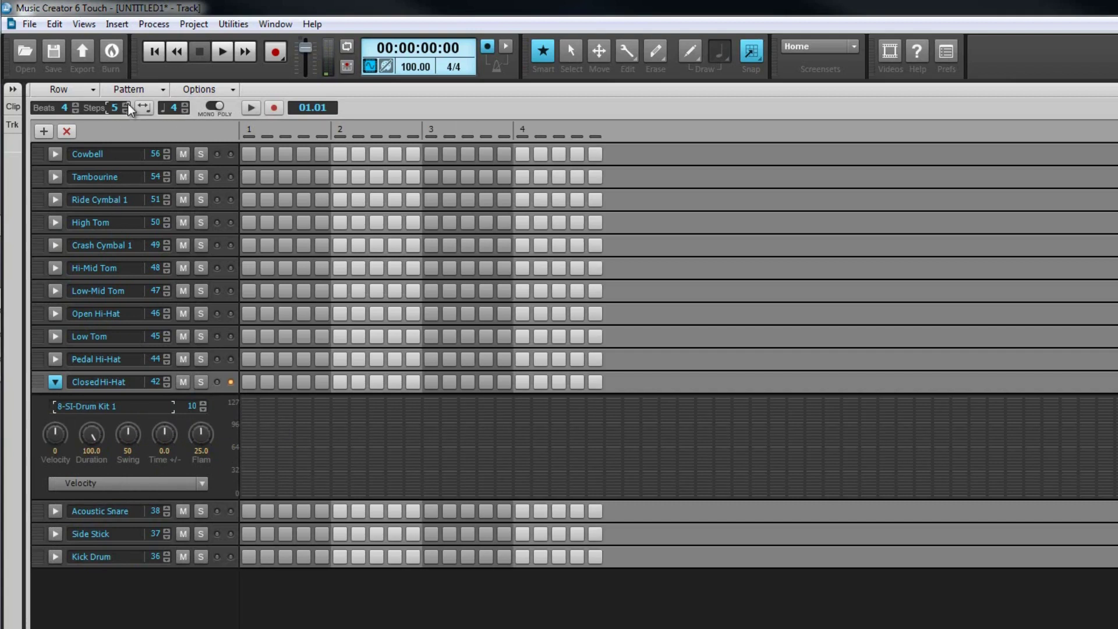
{"action": "left_click", "coordinate": [127, 103]}
{"action": "left_click", "coordinate": [128, 103]}
{"action": "left_click", "coordinate": [127, 104]}
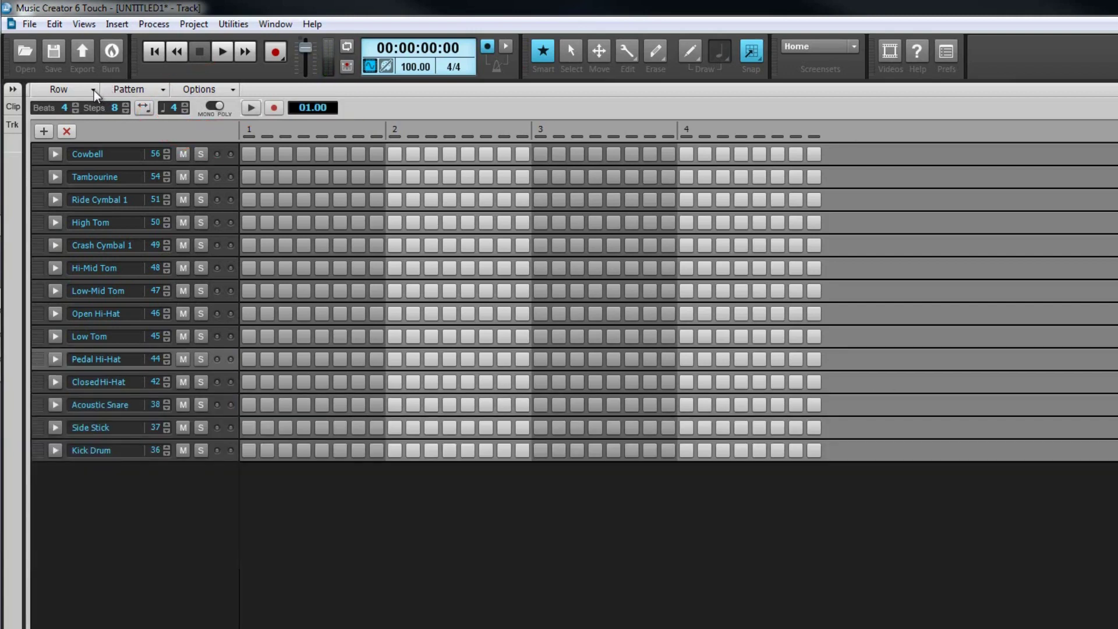
Fill every 2 steps of the Pedal Hi-Hat row and play the pattern back briefly.
{"action": "left_click", "coordinate": [93, 90]}
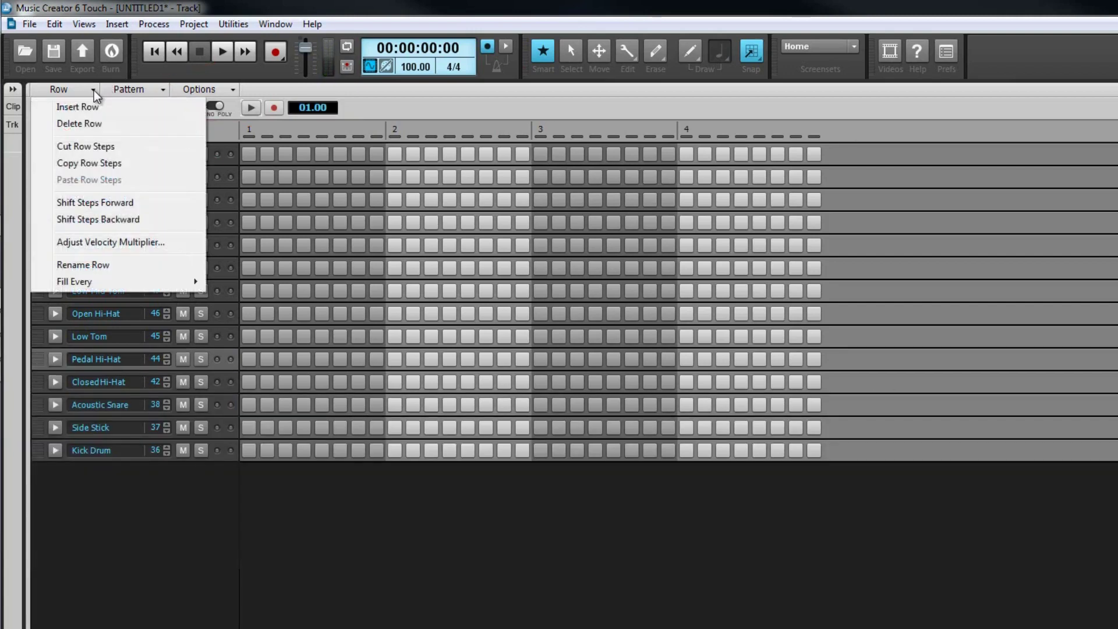
{"action": "mouse_move", "coordinate": [156, 283]}
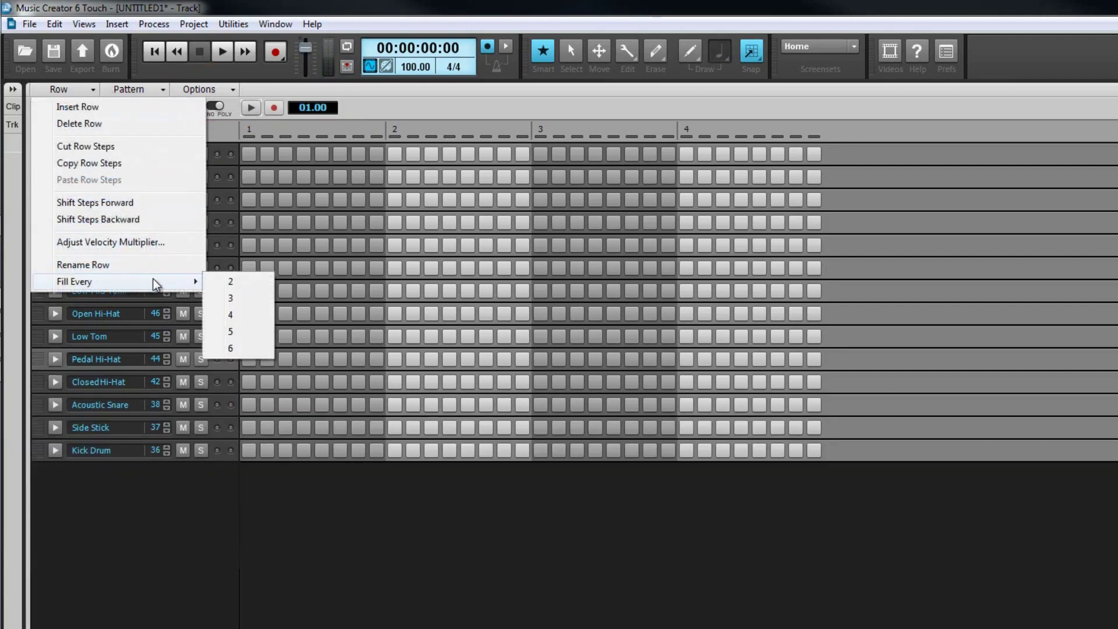
{"action": "left_click", "coordinate": [233, 281]}
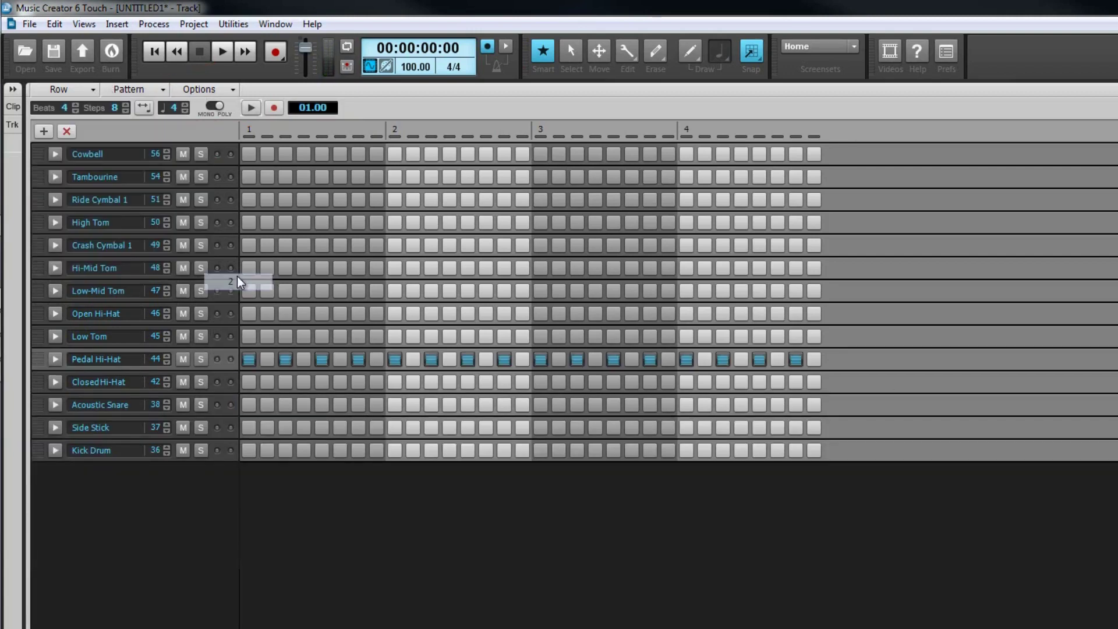
{"action": "left_click", "coordinate": [249, 108]}
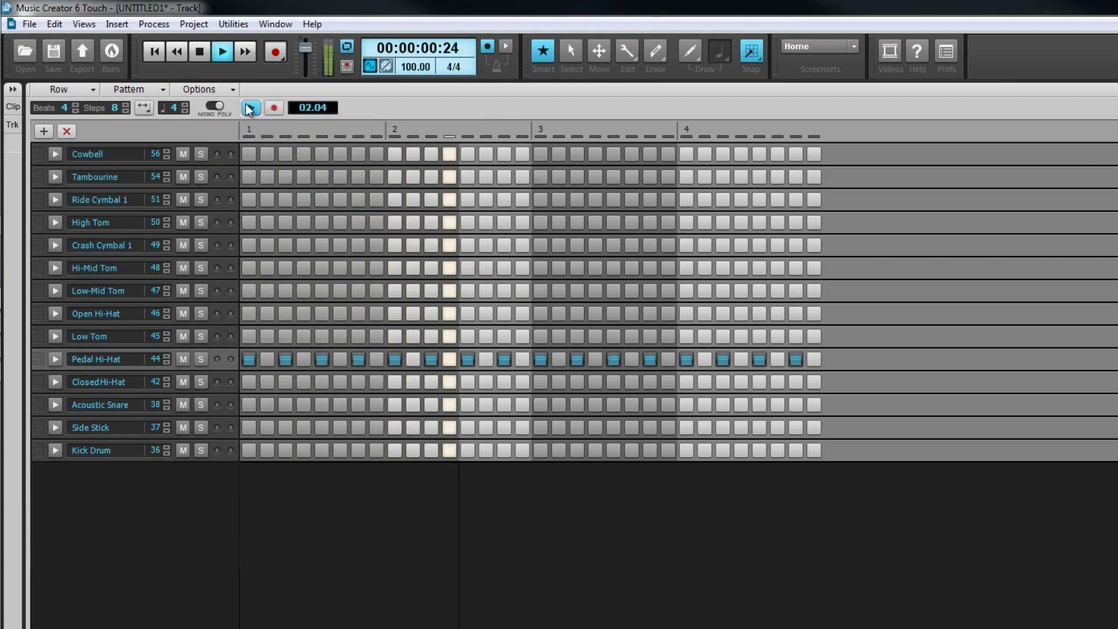
{"action": "left_click", "coordinate": [250, 108]}
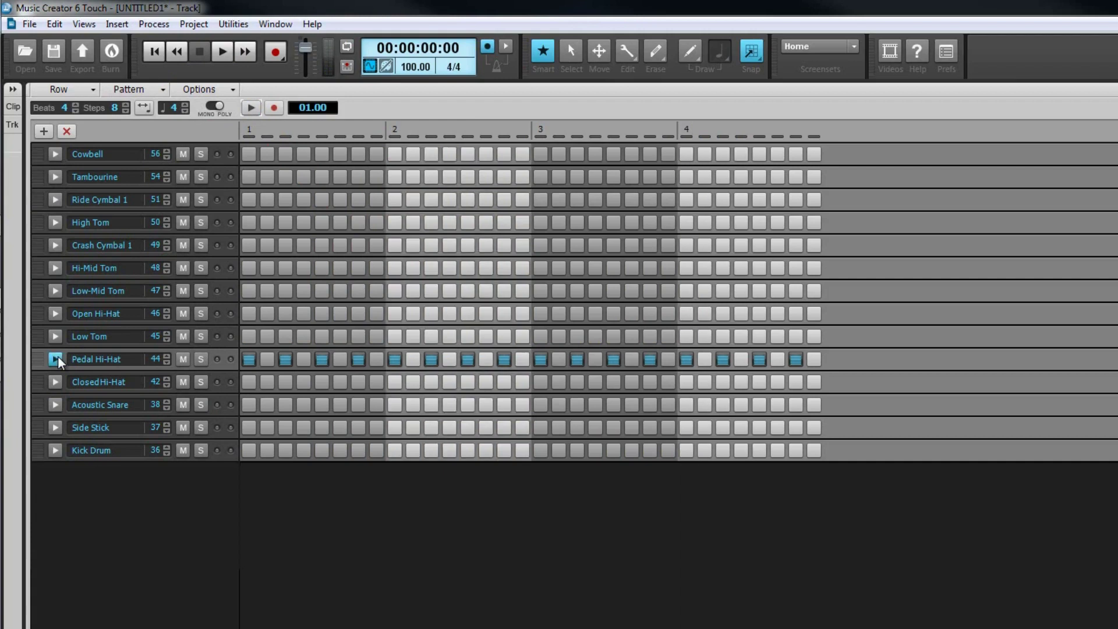
Vary the Pedal Hi-Hat step velocities across all four beats, keeping each beat's first hit loudest, and play the pattern back.
{"action": "left_click", "coordinate": [56, 358]}
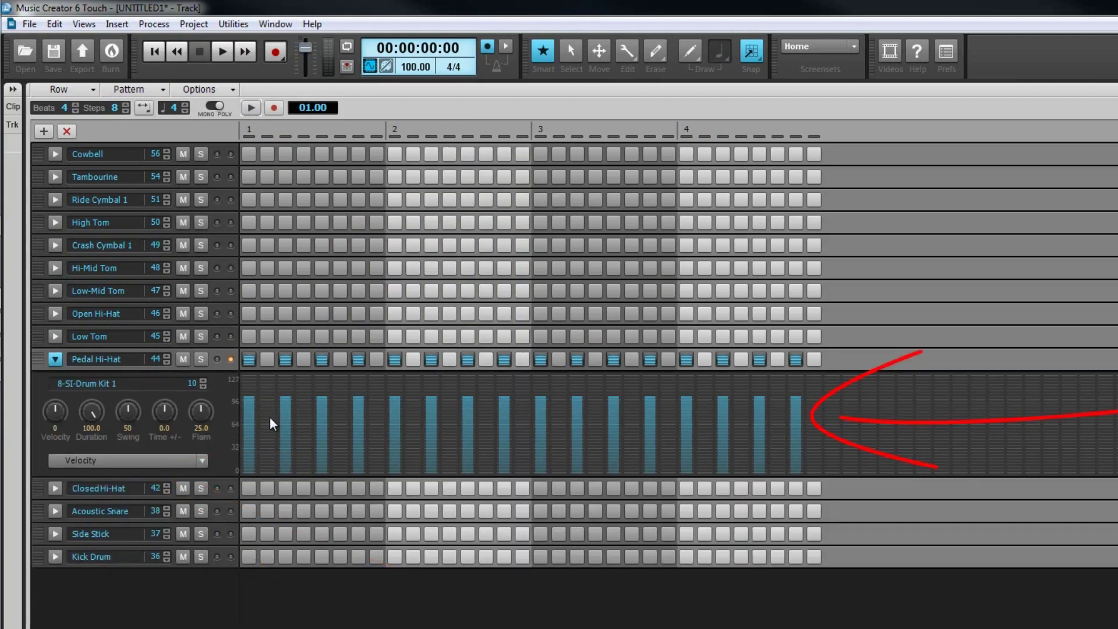
{"action": "left_click", "coordinate": [285, 431]}
{"action": "left_click", "coordinate": [322, 440]}
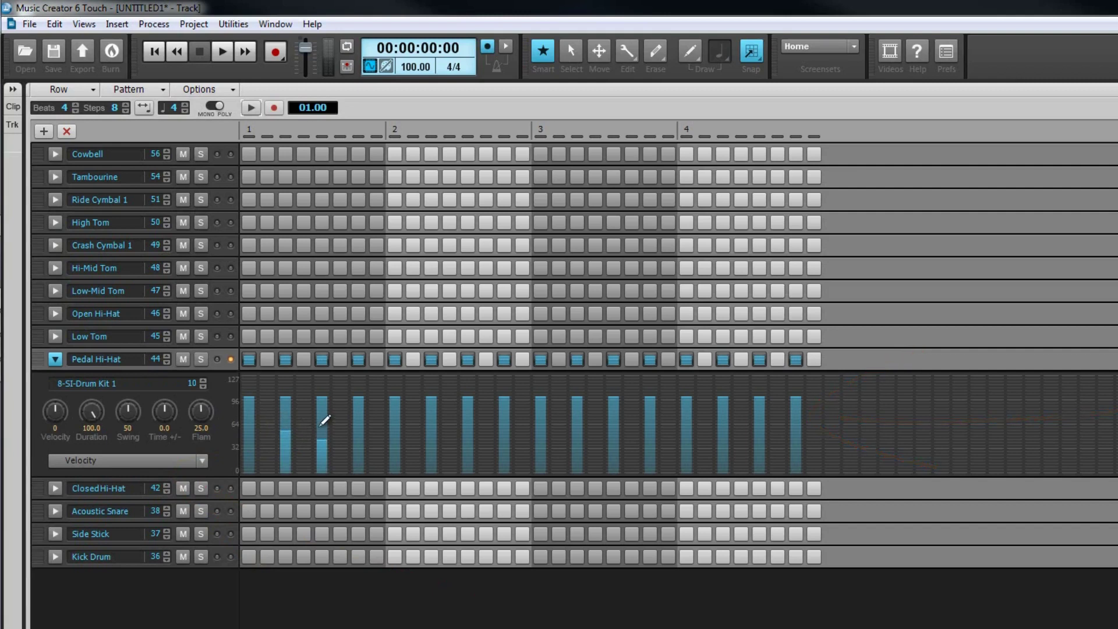
{"action": "left_click", "coordinate": [358, 424]}
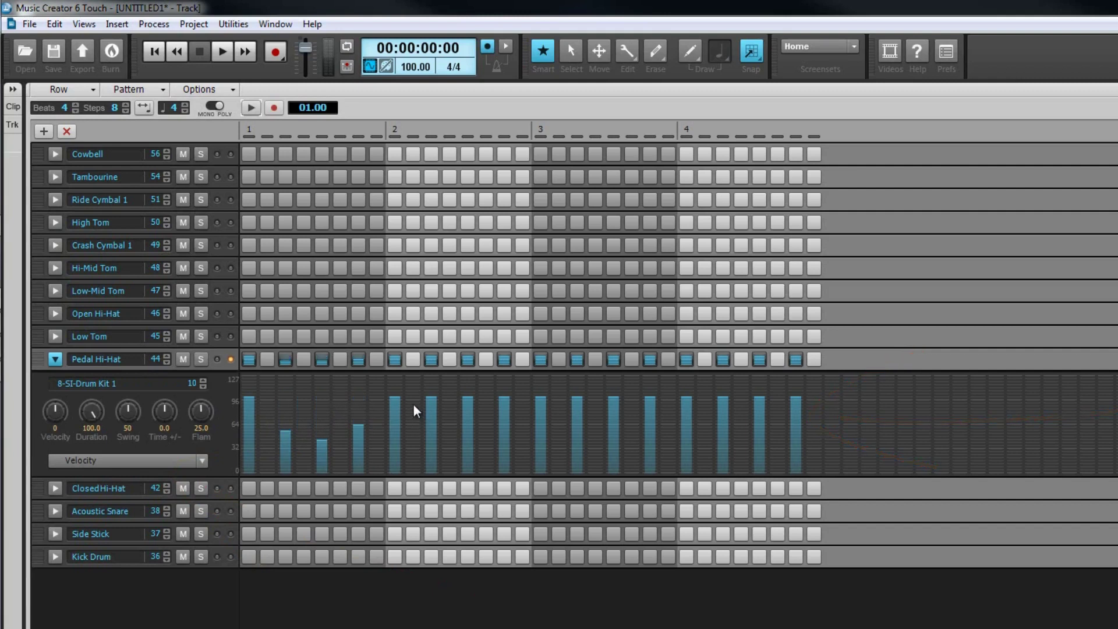
{"action": "left_click", "coordinate": [395, 405]}
{"action": "left_click", "coordinate": [431, 431]}
{"action": "left_click", "coordinate": [467, 439]}
{"action": "left_click", "coordinate": [505, 427]}
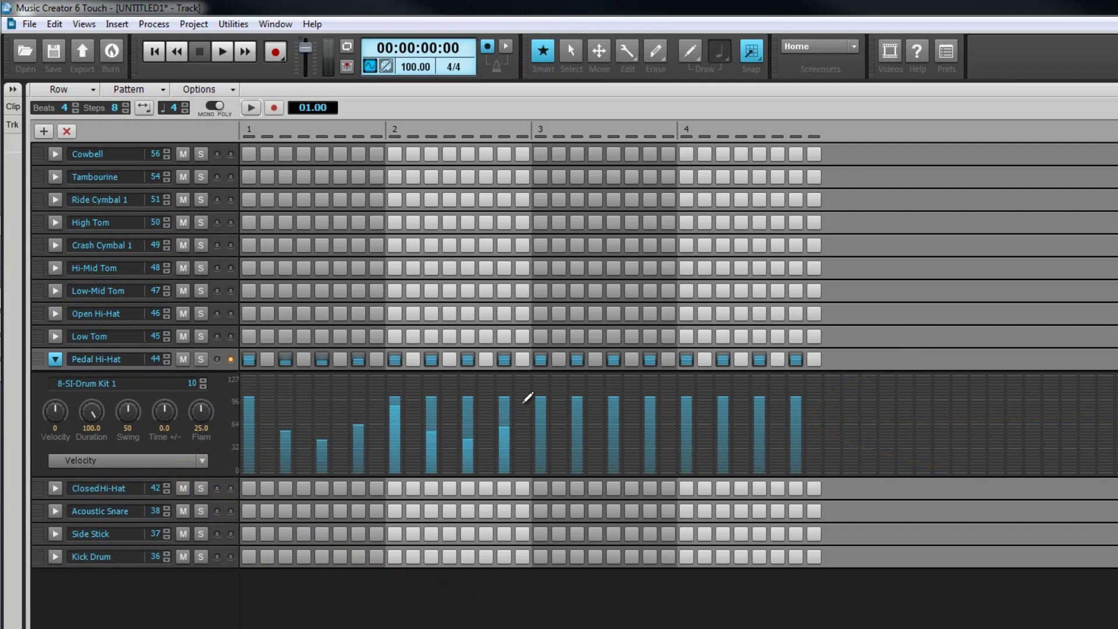
{"action": "left_click", "coordinate": [577, 430]}
{"action": "left_click", "coordinate": [613, 427]}
{"action": "left_click", "coordinate": [650, 437]}
{"action": "left_click", "coordinate": [687, 406]}
{"action": "left_click", "coordinate": [723, 415]}
{"action": "left_click", "coordinate": [759, 428]}
{"action": "left_click", "coordinate": [795, 429]}
{"action": "left_click", "coordinate": [251, 108]}
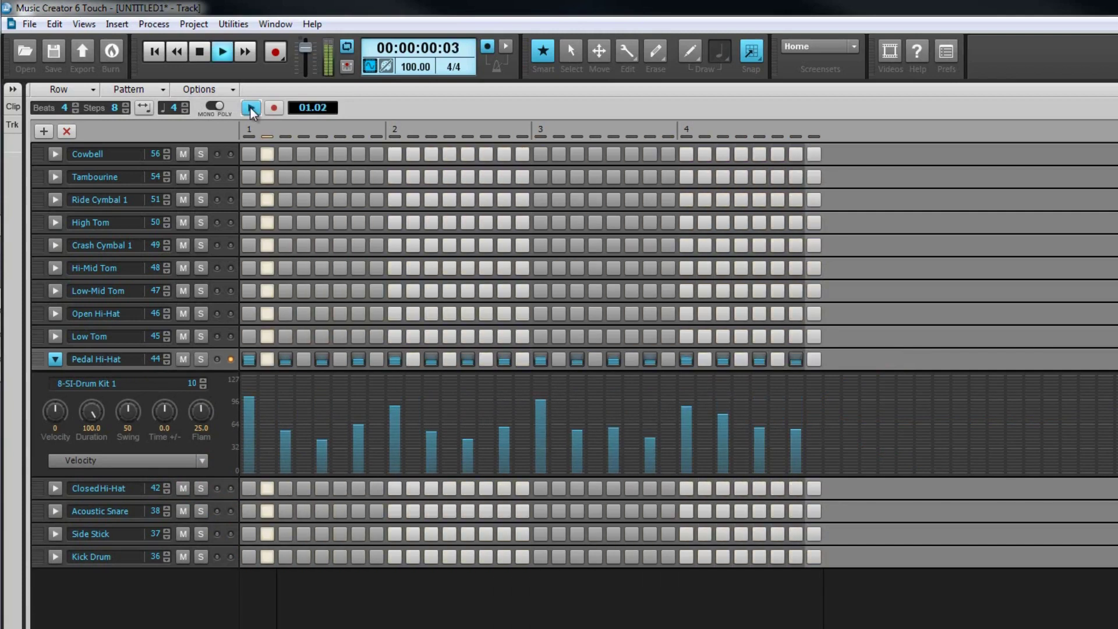
{"action": "left_click", "coordinate": [249, 108]}
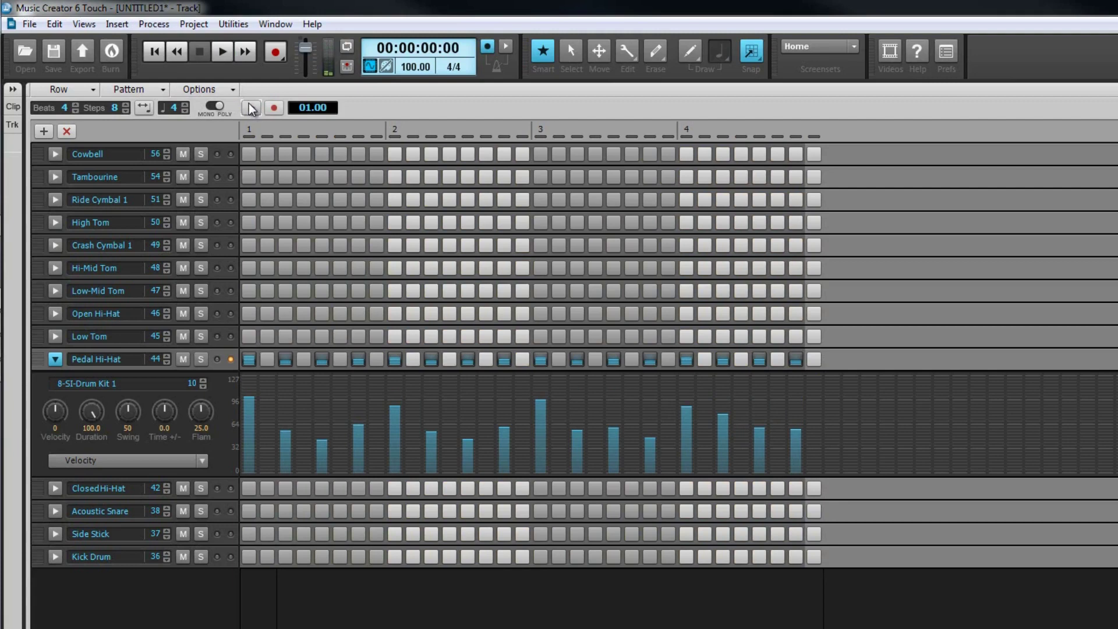
Place Kick Drum hits on steps 1, 17 and 21 and Side Stick hits on steps 9 and 25.
{"action": "left_click", "coordinate": [249, 557]}
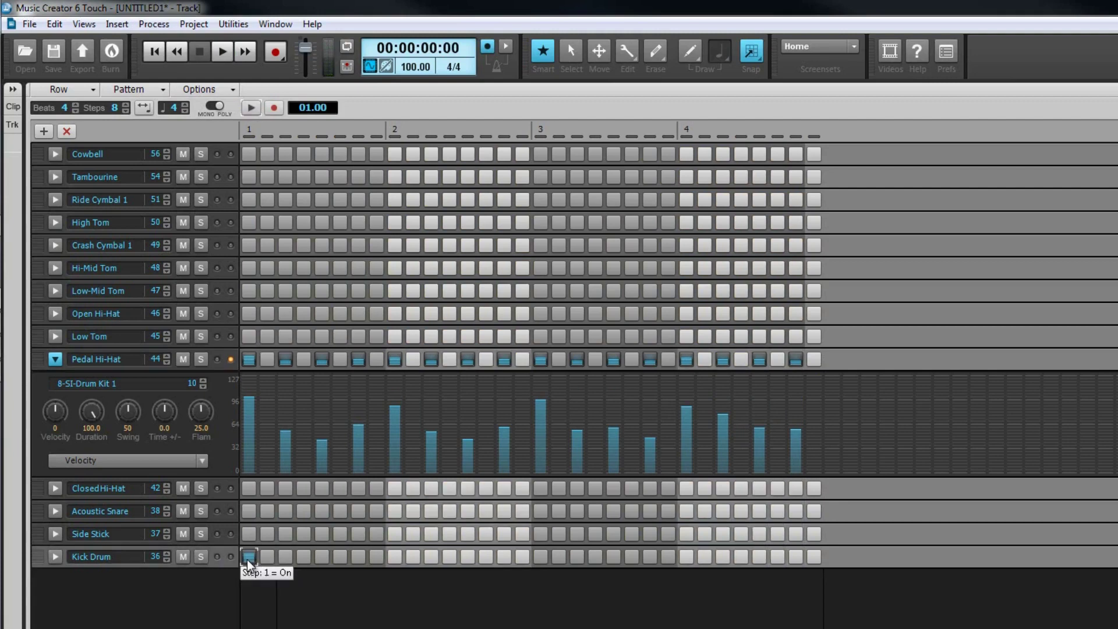
{"action": "left_click", "coordinate": [542, 560]}
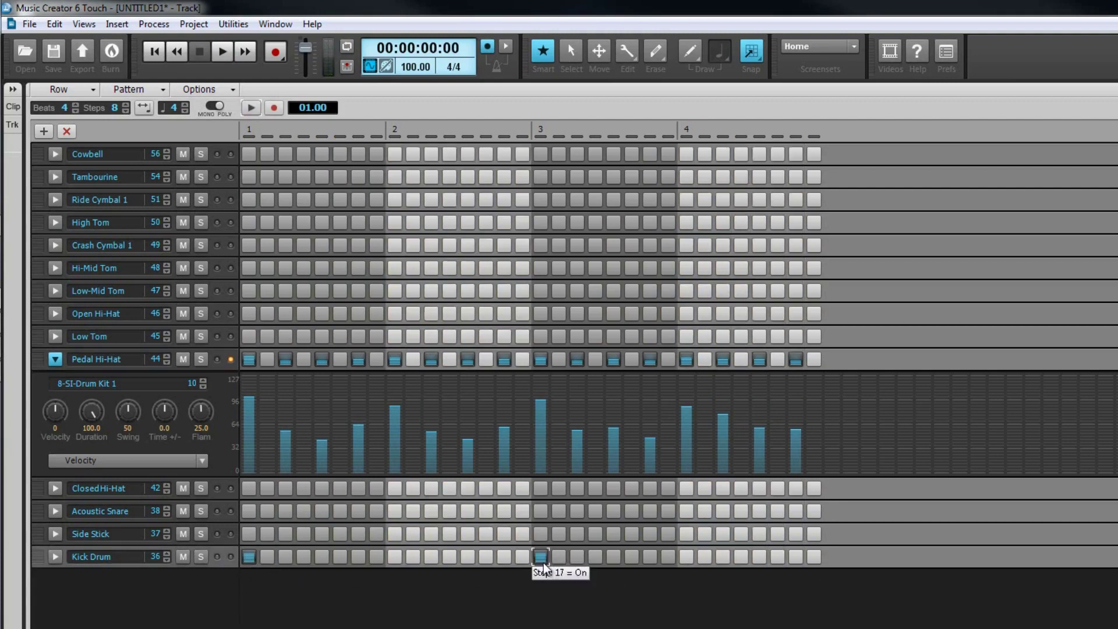
{"action": "left_click", "coordinate": [394, 534]}
{"action": "left_click", "coordinate": [689, 534]}
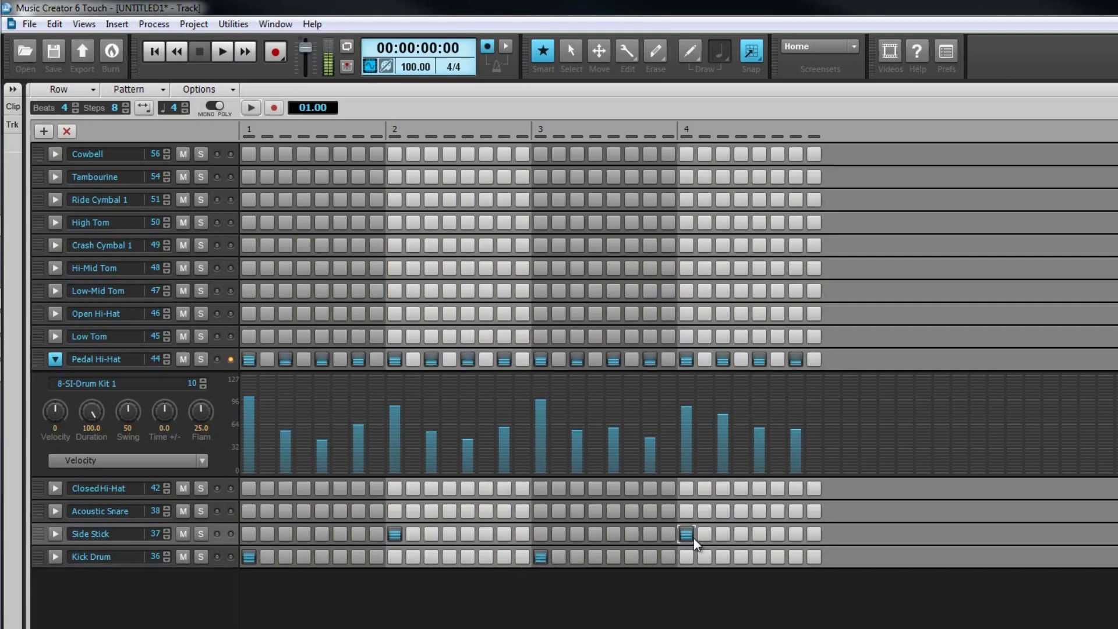
{"action": "left_click", "coordinate": [613, 557]}
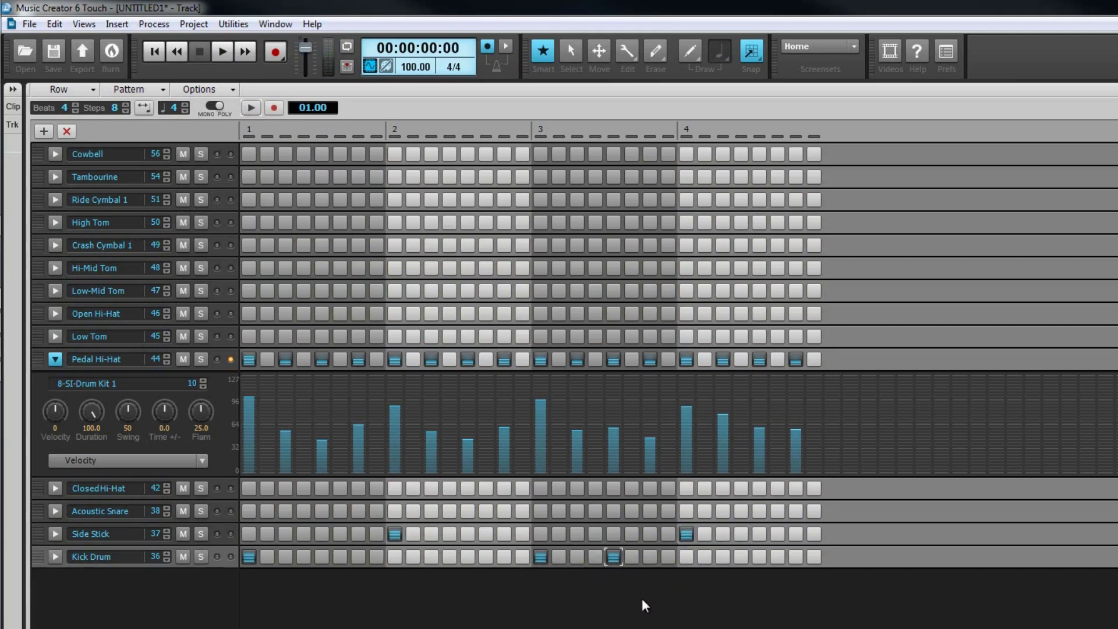
Replace the Side Stick hits with Acoustic Snare hits on steps 9 and 25 and play the pattern back.
{"action": "left_click", "coordinate": [394, 534]}
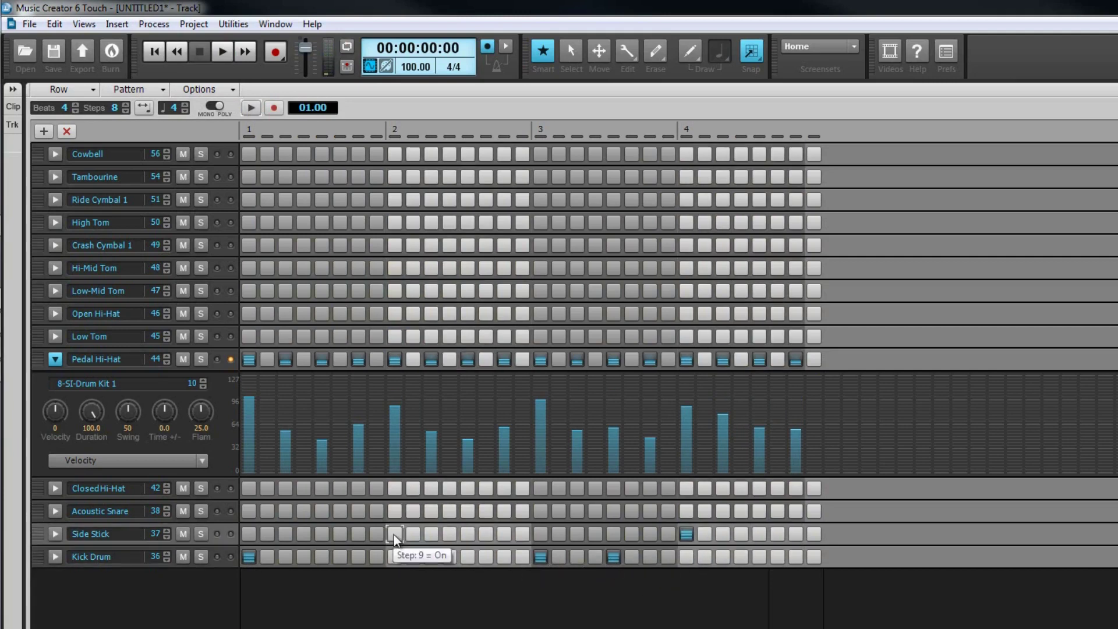
{"action": "left_click", "coordinate": [687, 534]}
{"action": "left_click", "coordinate": [687, 511]}
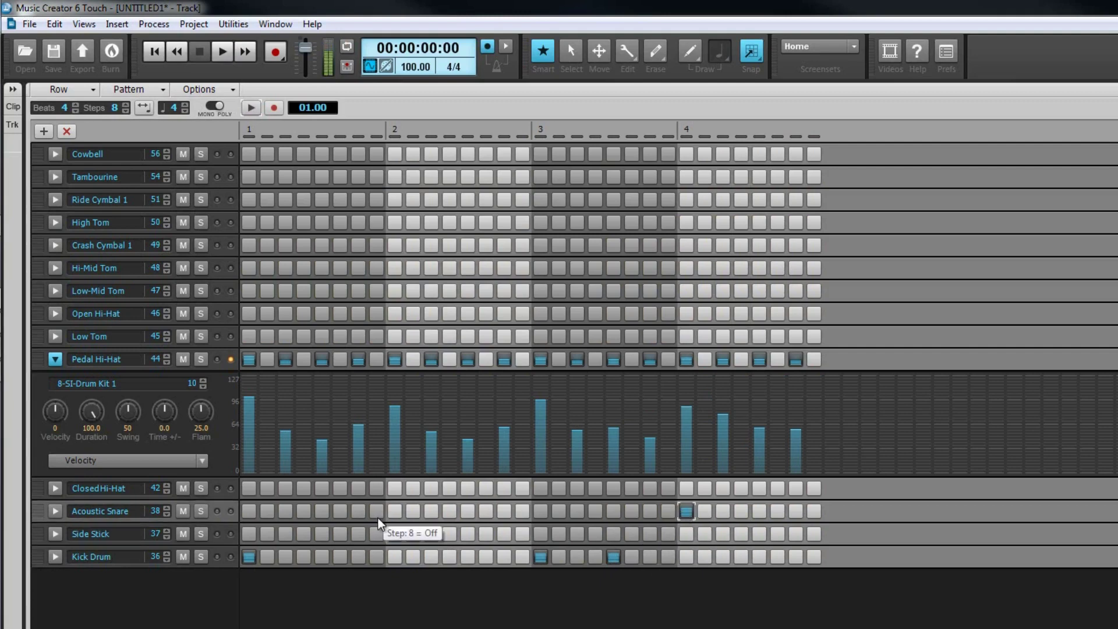
{"action": "left_click", "coordinate": [392, 512]}
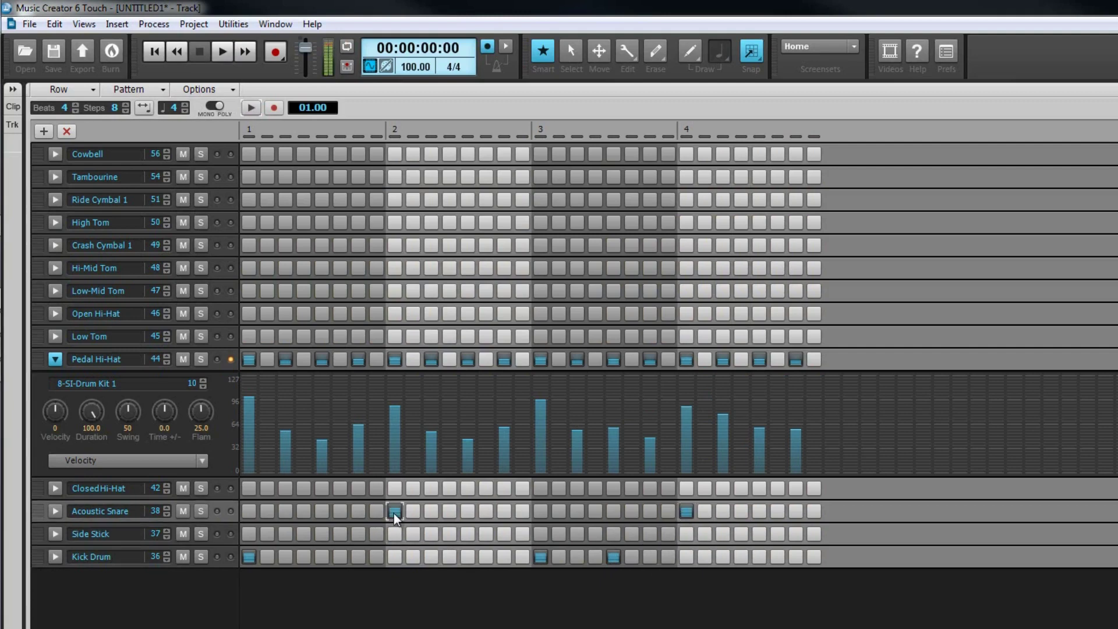
{"action": "left_click", "coordinate": [251, 109]}
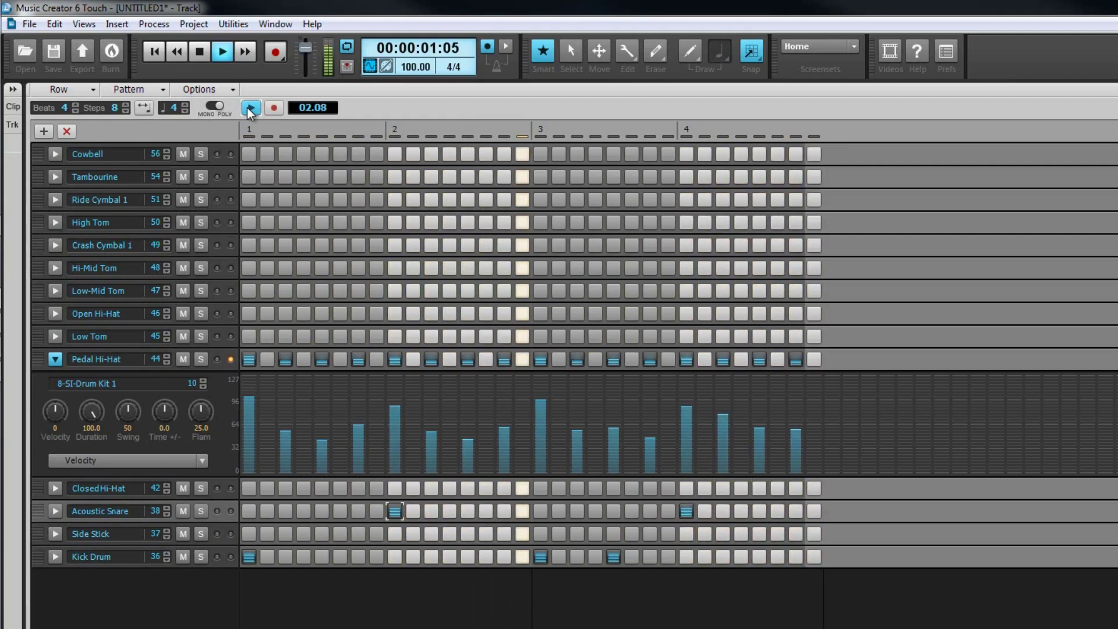
{"action": "left_click", "coordinate": [250, 109]}
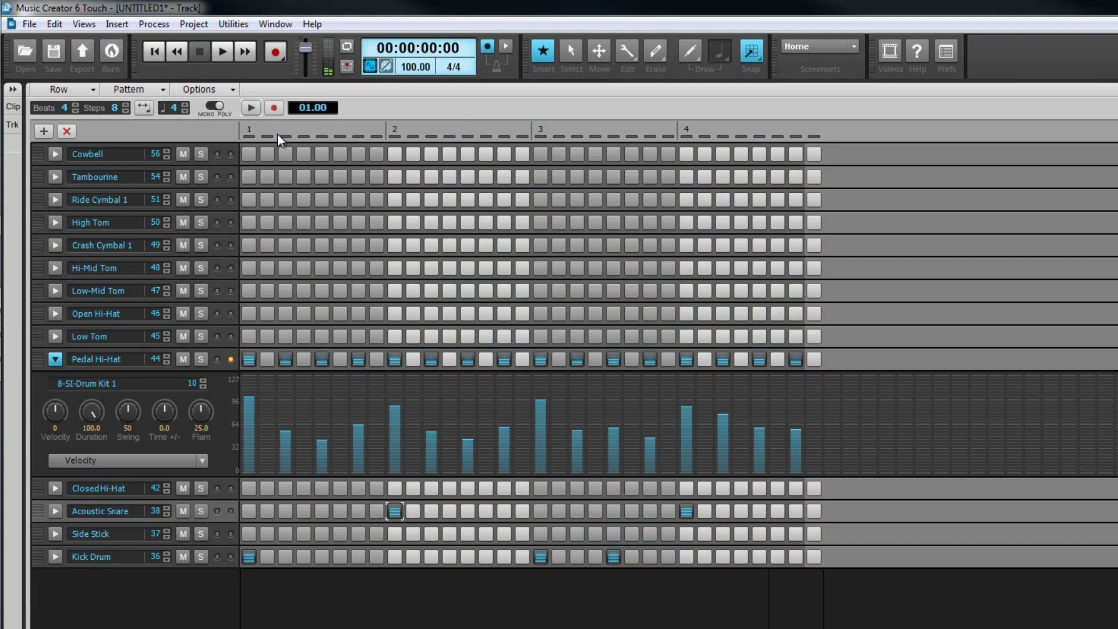
Add a flam to the Acoustic Snare hit on step 25, then set that row's velocity offset to -53 and duration to 93.0.
{"action": "left_click", "coordinate": [686, 511]}
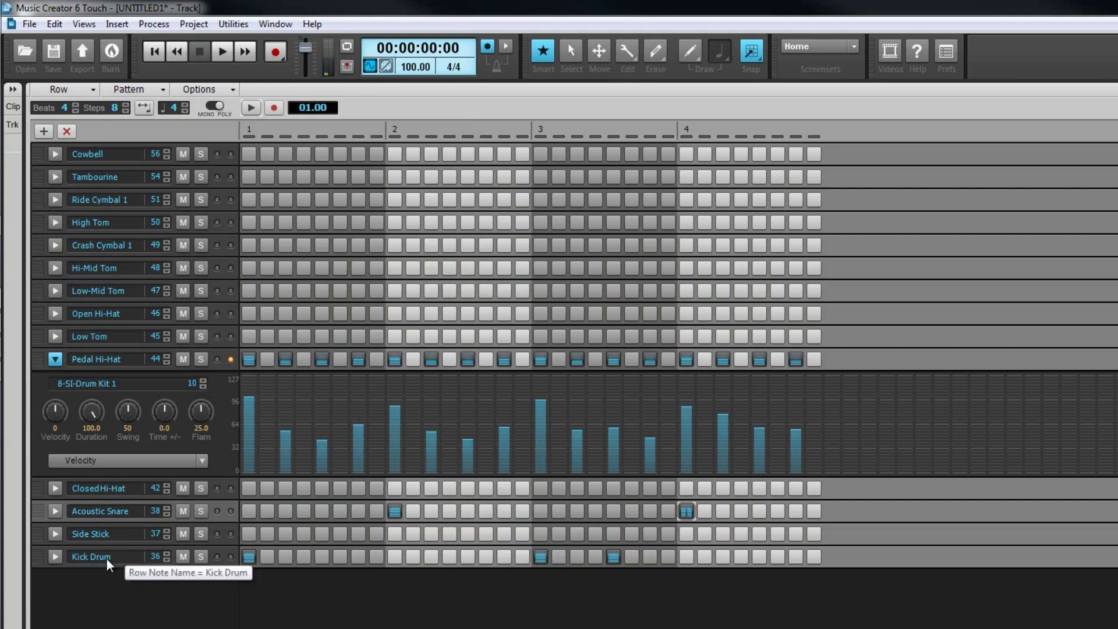
{"action": "left_click", "coordinate": [56, 511]}
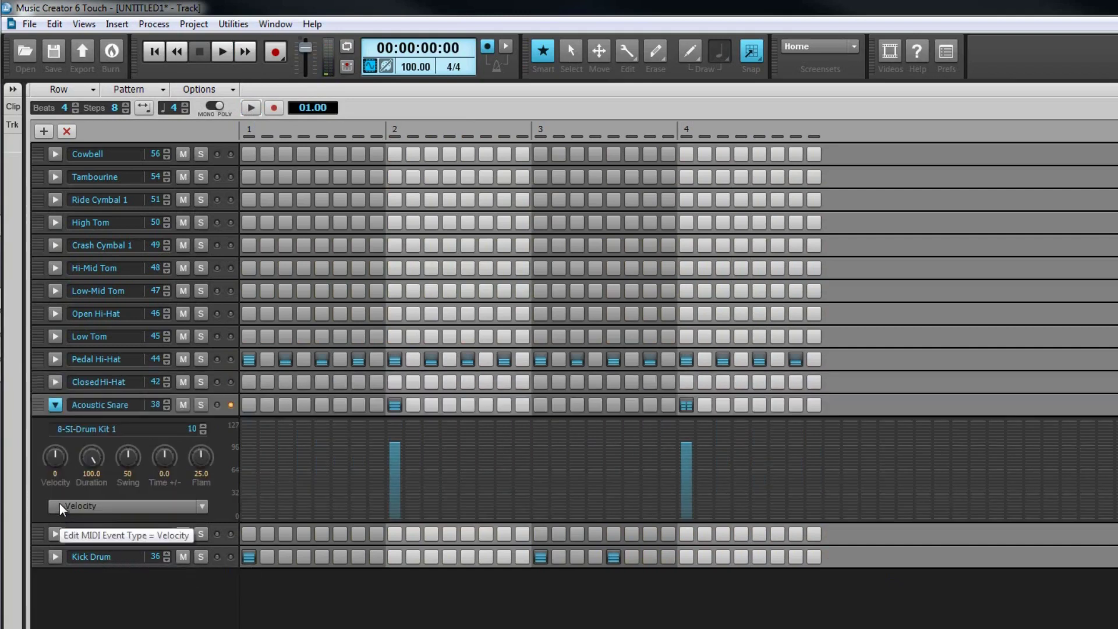
{"action": "left_click_drag", "start_coordinate": [51, 454], "coordinate": [96, 466]}
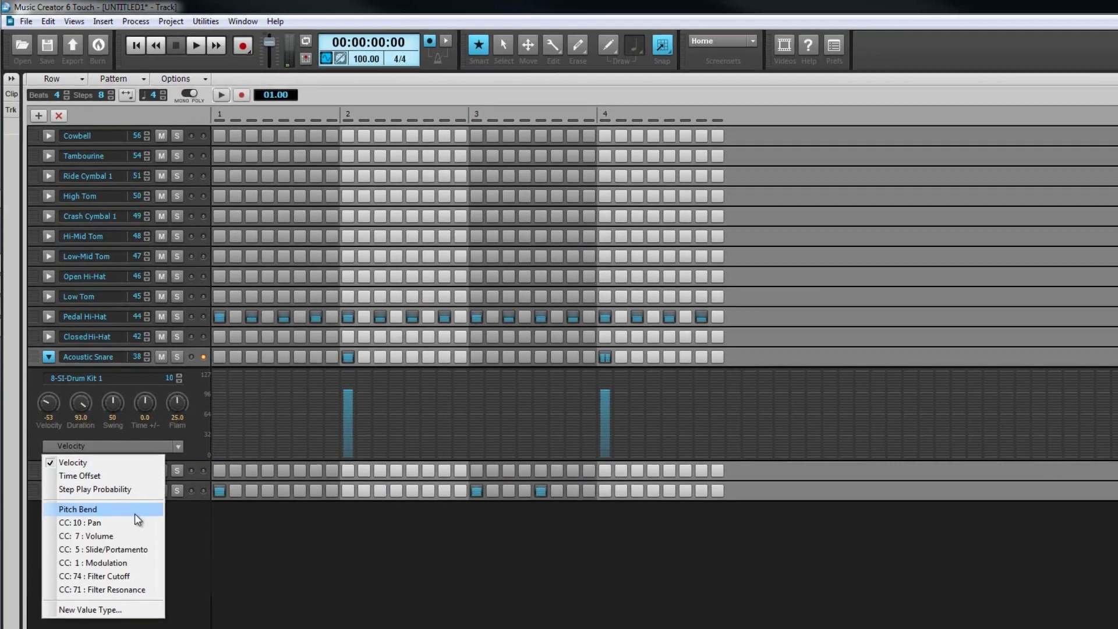
Draw a wavy CC 10 Pan curve around centre across all four beats of the Acoustic Snare row.
{"action": "left_click", "coordinate": [140, 542]}
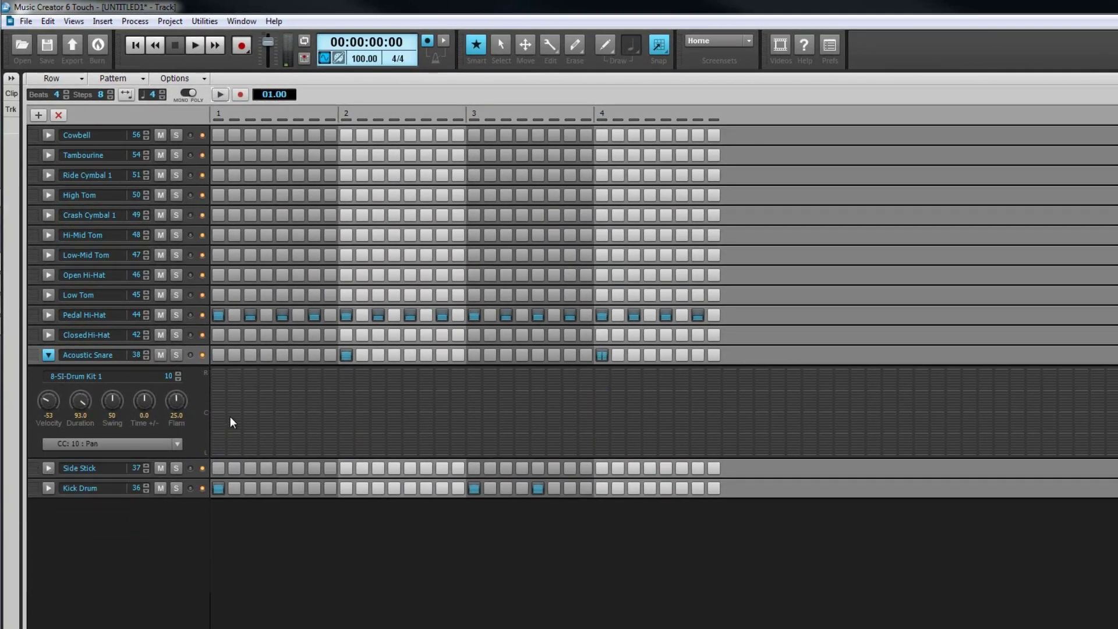
{"action": "mouse_move", "coordinate": [221, 411]}
{"action": "left_mouse_down"}
{"action": "mouse_move", "coordinate": [255, 390]}
{"action": "mouse_move", "coordinate": [355, 412]}
{"action": "mouse_move", "coordinate": [666, 392]}
{"action": "mouse_move", "coordinate": [700, 414]}
{"action": "left_mouse_up"}
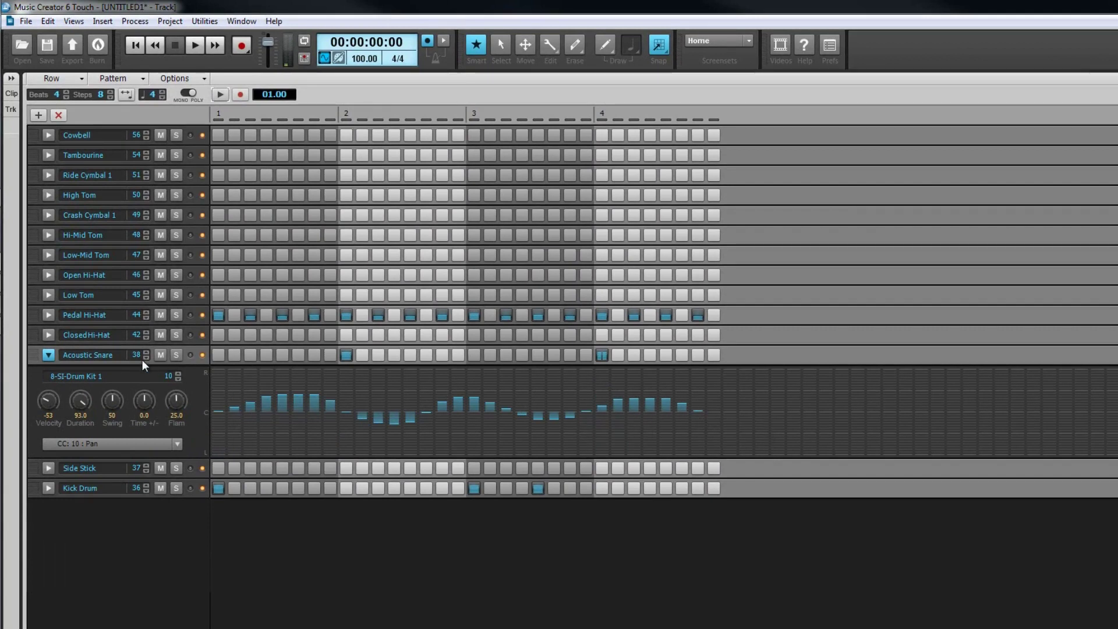
Lower the Step Play Probability of the Pedal Hi-Hat hits on steps 3, 5, 9, 11, 13 and 15 to varied levels.
{"action": "left_click", "coordinate": [47, 314]}
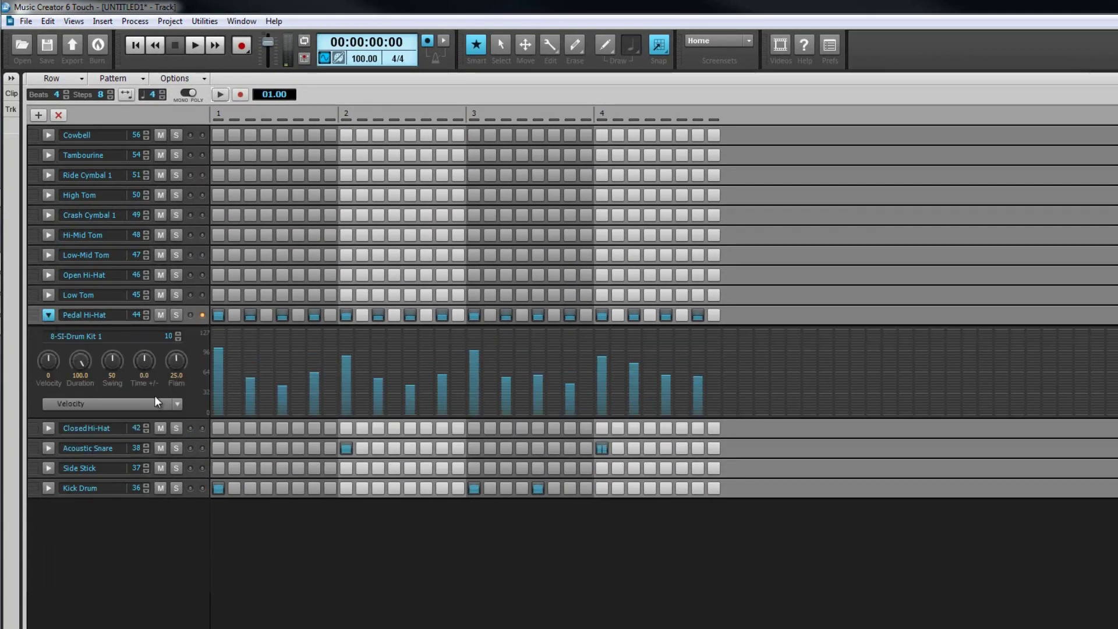
{"action": "left_click", "coordinate": [176, 404]}
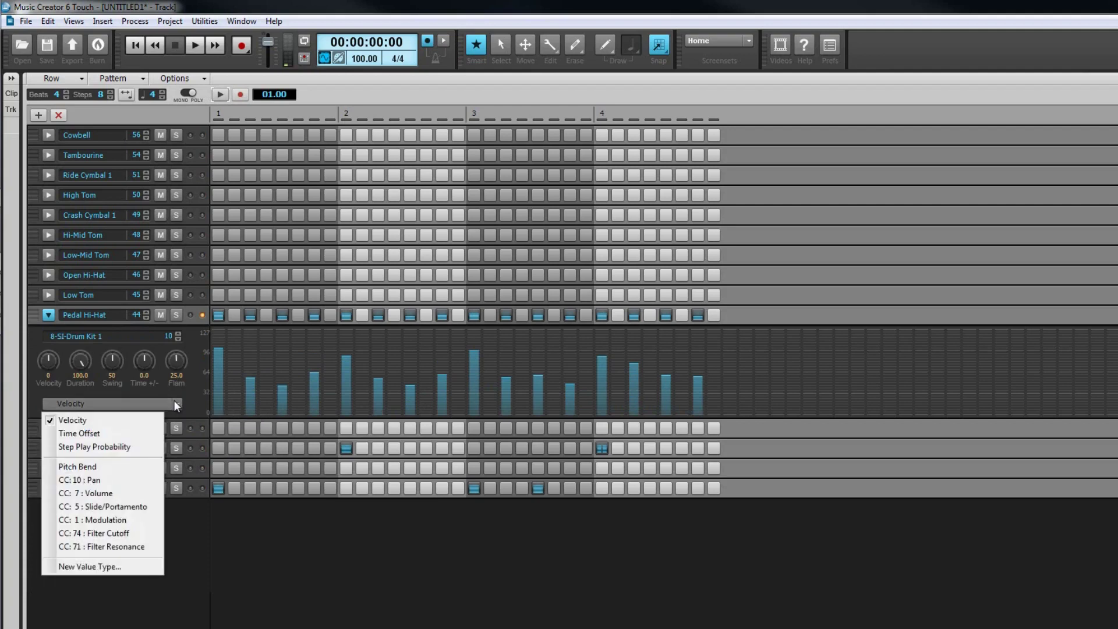
{"action": "left_click", "coordinate": [138, 452]}
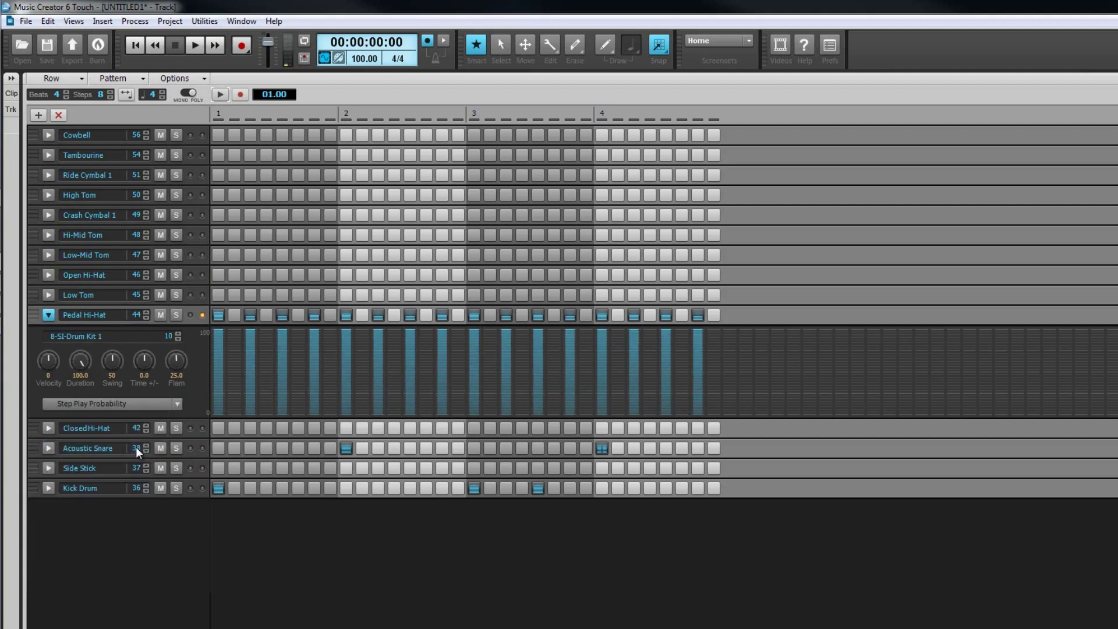
{"action": "left_click", "coordinate": [250, 410]}
{"action": "left_click", "coordinate": [283, 376]}
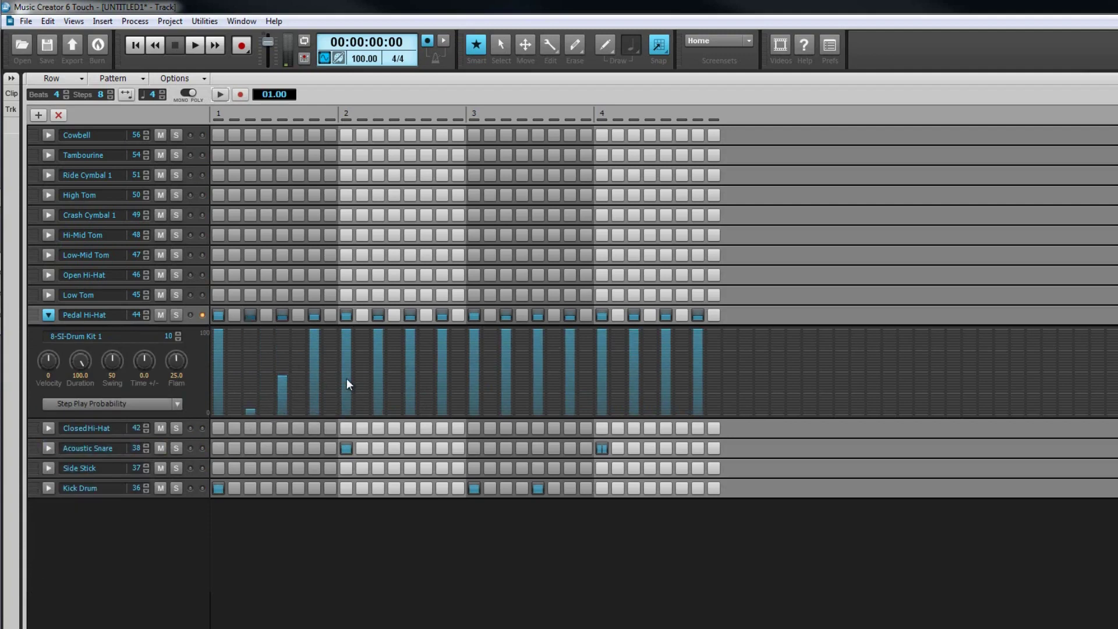
{"action": "left_click", "coordinate": [348, 403]}
{"action": "left_click", "coordinate": [378, 376]}
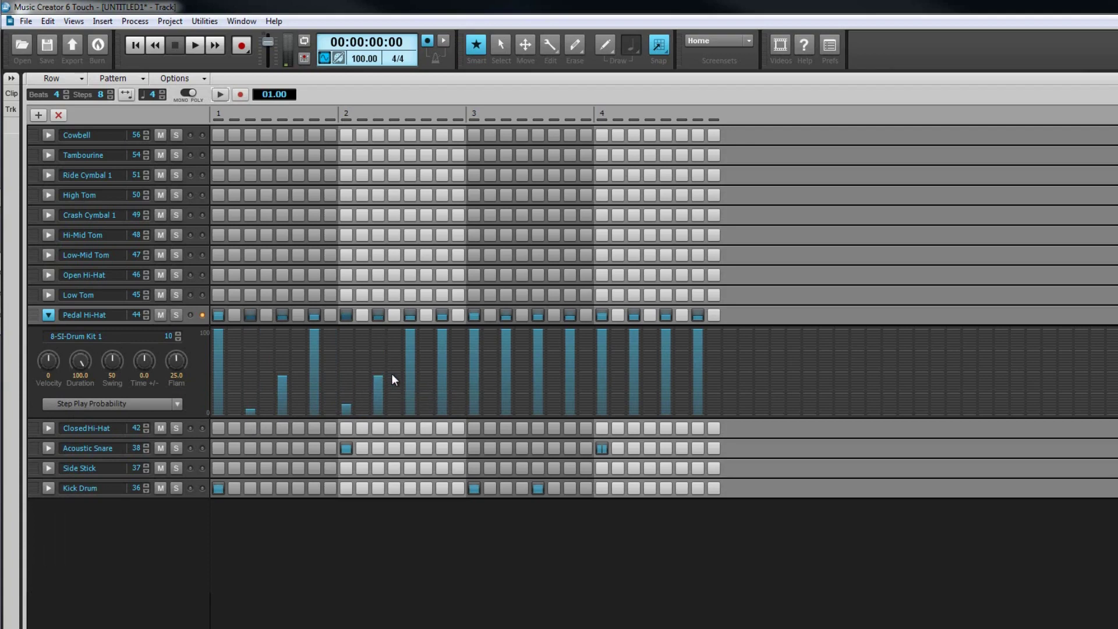
{"action": "left_click", "coordinate": [415, 387]}
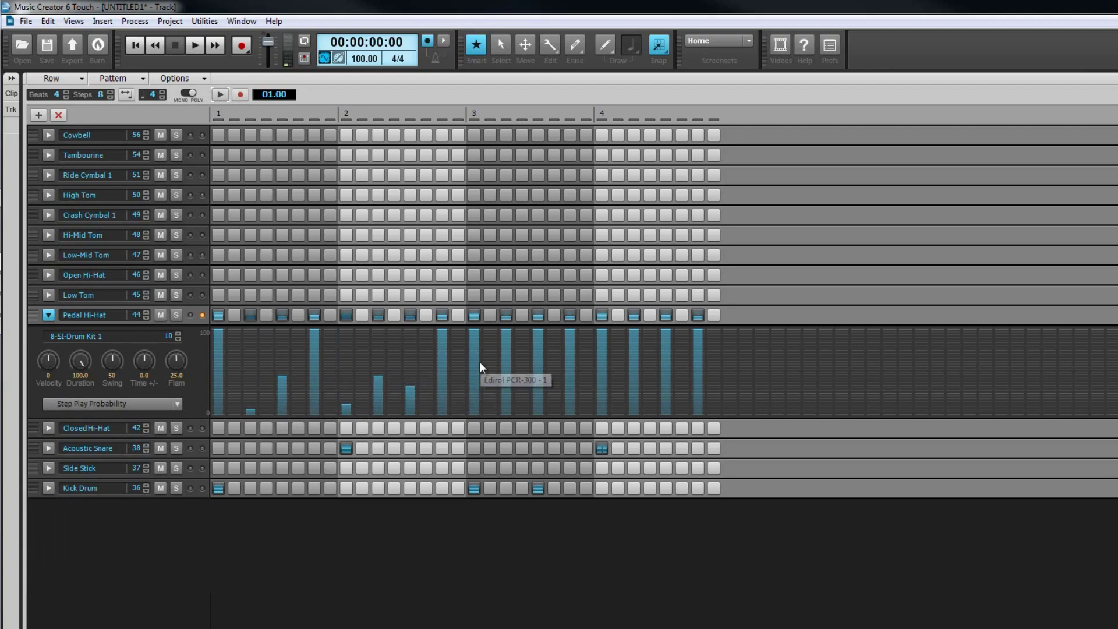
{"action": "left_click", "coordinate": [443, 364]}
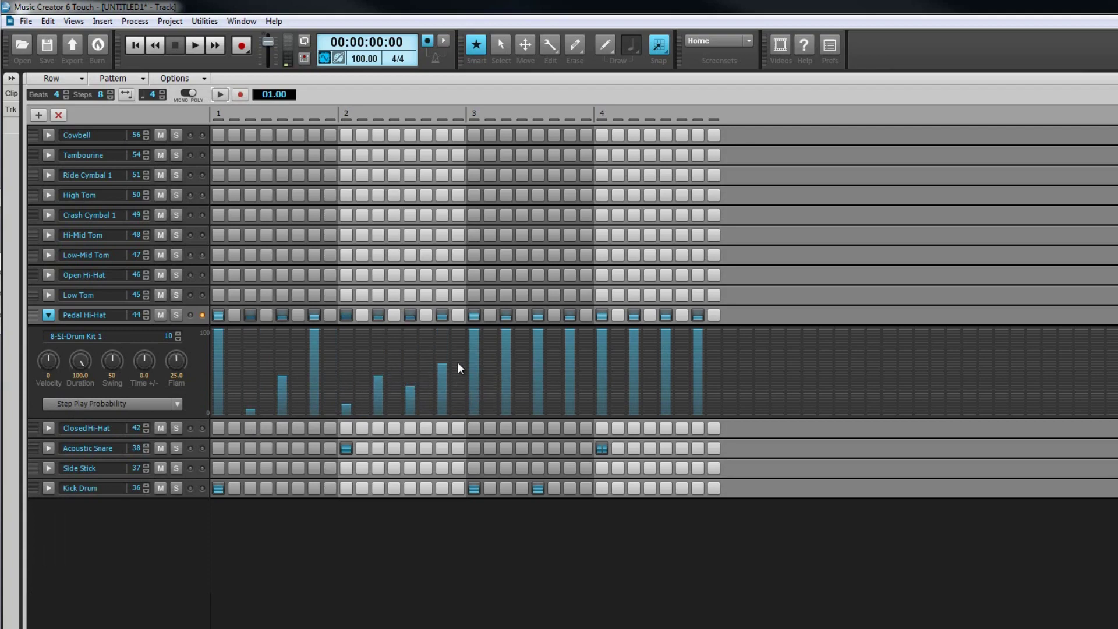
Lower the Pedal Hi-Hat play probabilities in beats 3 and 4 except on each beat's first hit, then play the pattern back.
{"action": "left_click", "coordinate": [509, 373]}
{"action": "left_click", "coordinate": [570, 369]}
{"action": "left_click", "coordinate": [634, 377]}
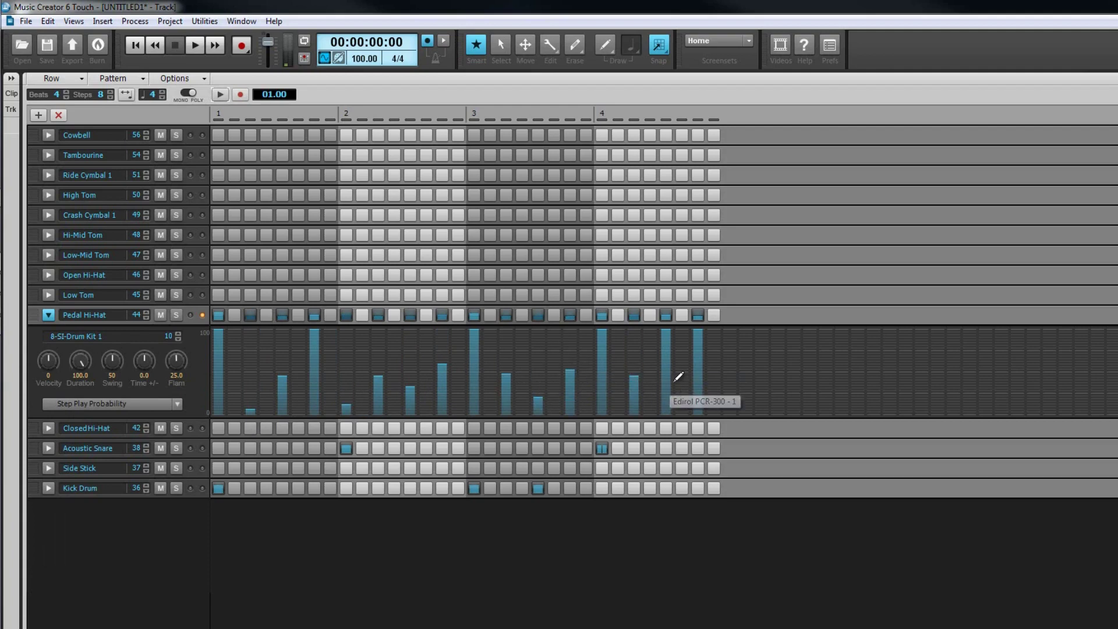
{"action": "left_click", "coordinate": [666, 382]}
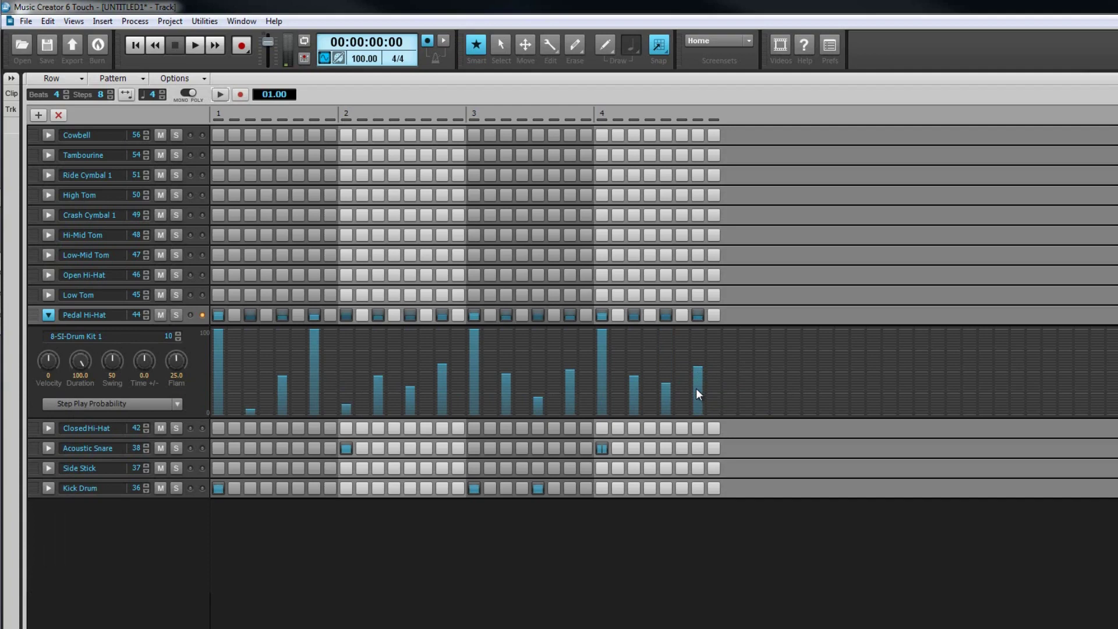
{"action": "left_click", "coordinate": [220, 94]}
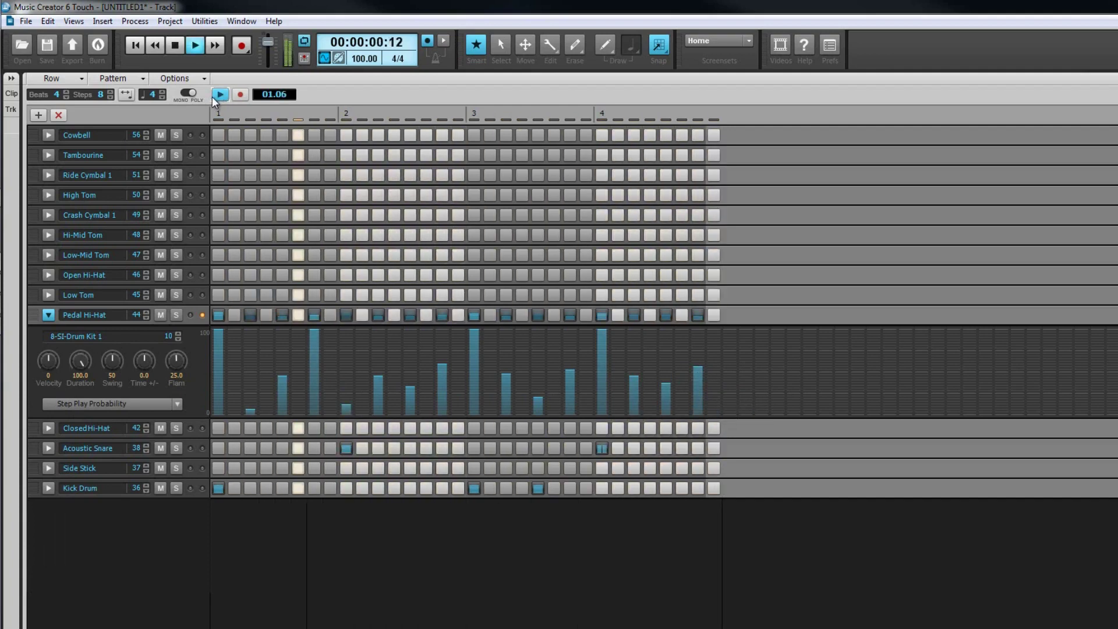
{"action": "left_click", "coordinate": [219, 95]}
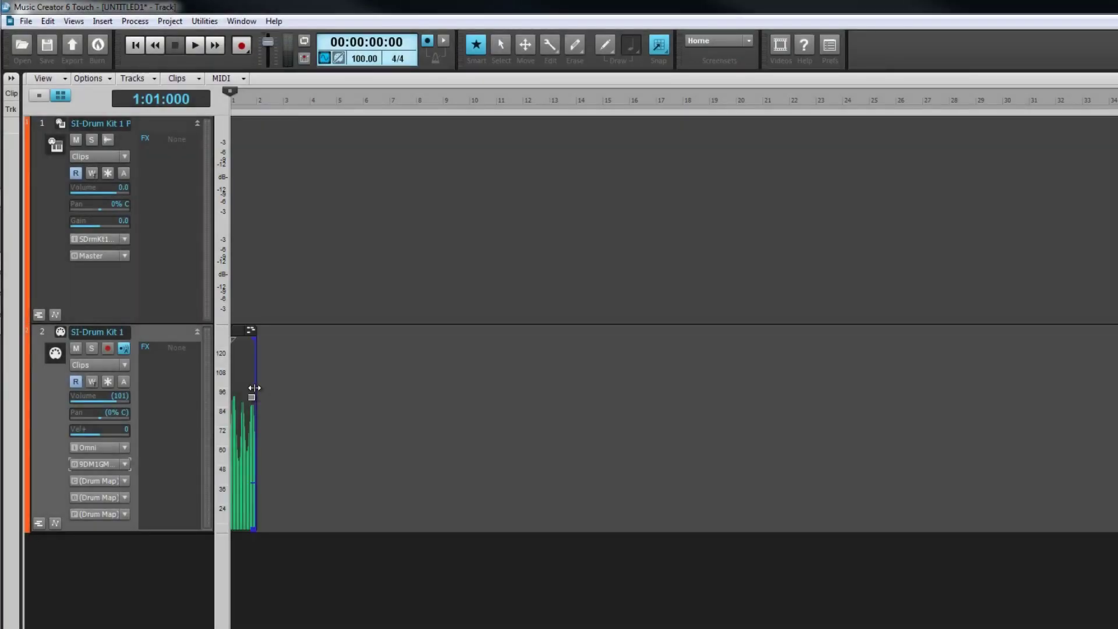
Extend the SI-Drum Kit 1 pattern clip in the track view to the start of measure 29 and play it back briefly.
{"action": "left_click_drag", "start_coordinate": [254, 388], "coordinate": [969, 388]}
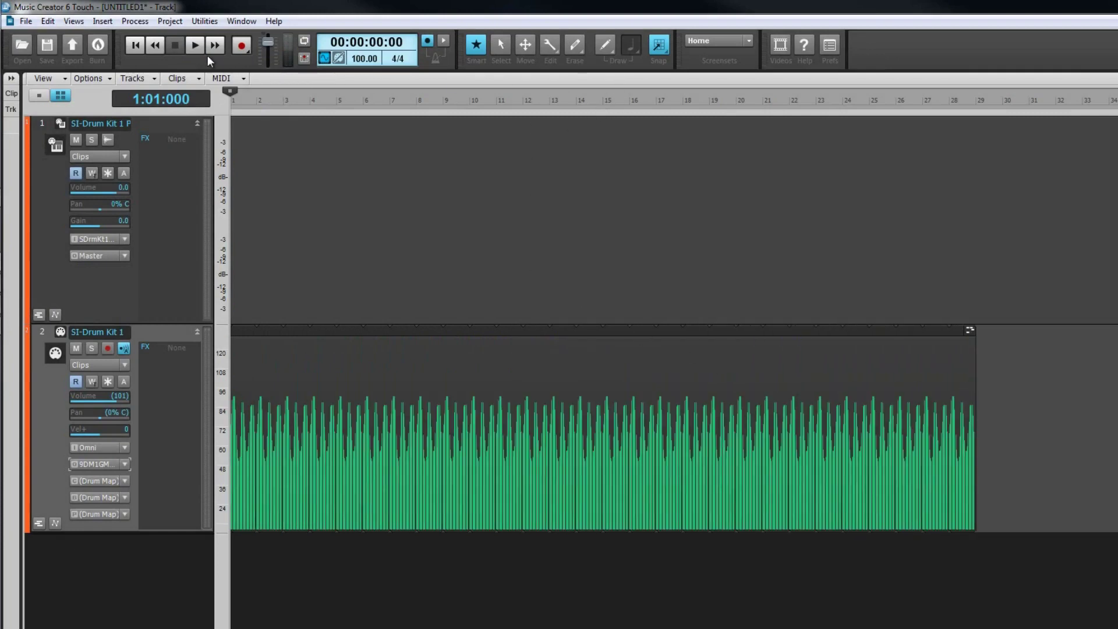
{"action": "left_click", "coordinate": [194, 45]}
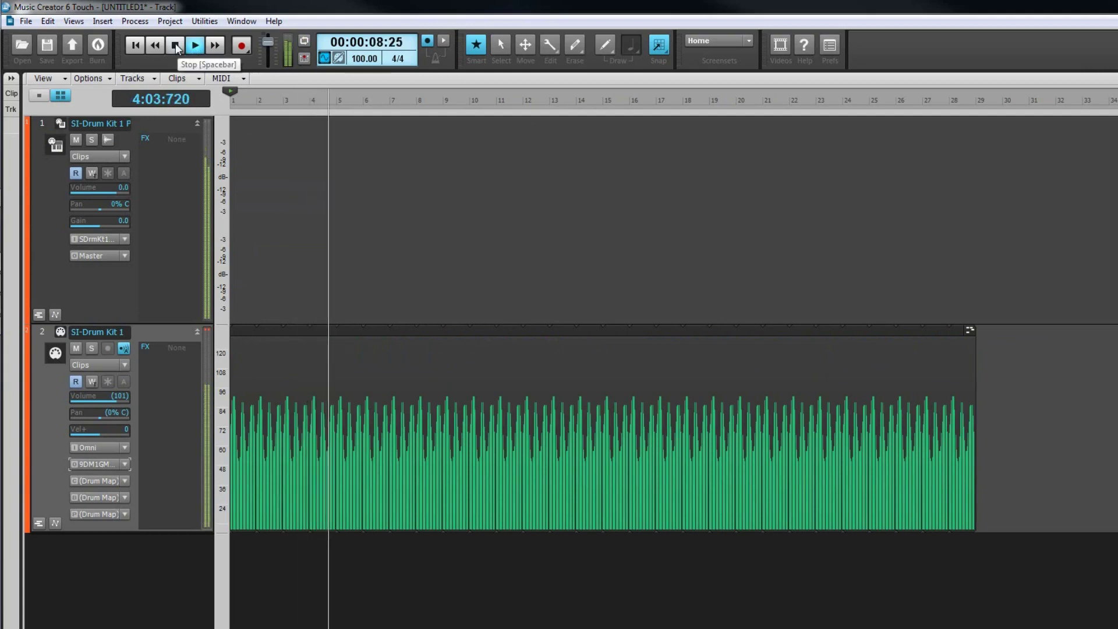
{"action": "left_click", "coordinate": [176, 45]}
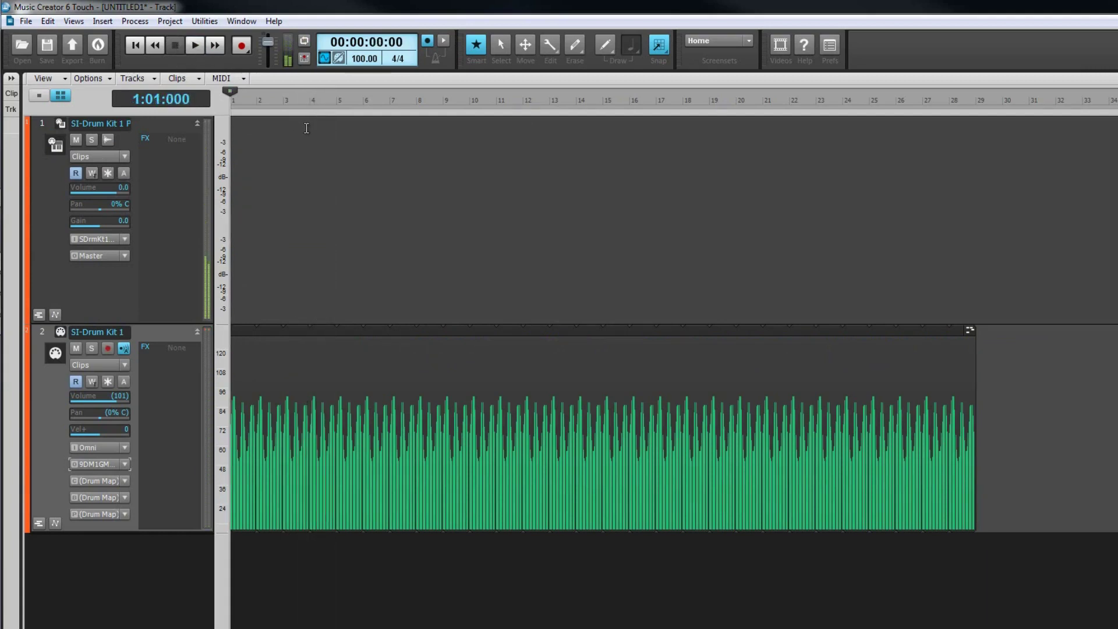